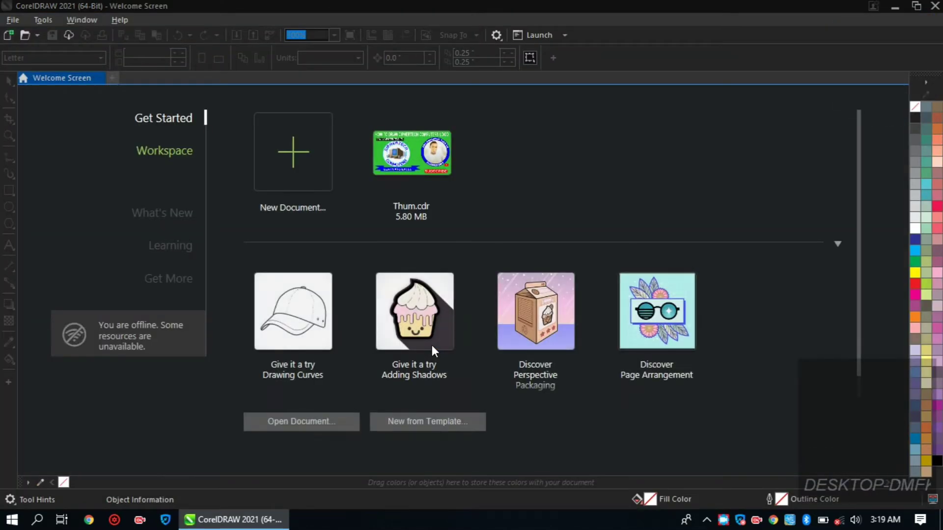
Step: Create a new RGB A4 document at 300 dpi and set its page orientation to landscape
left_click(308, 194)
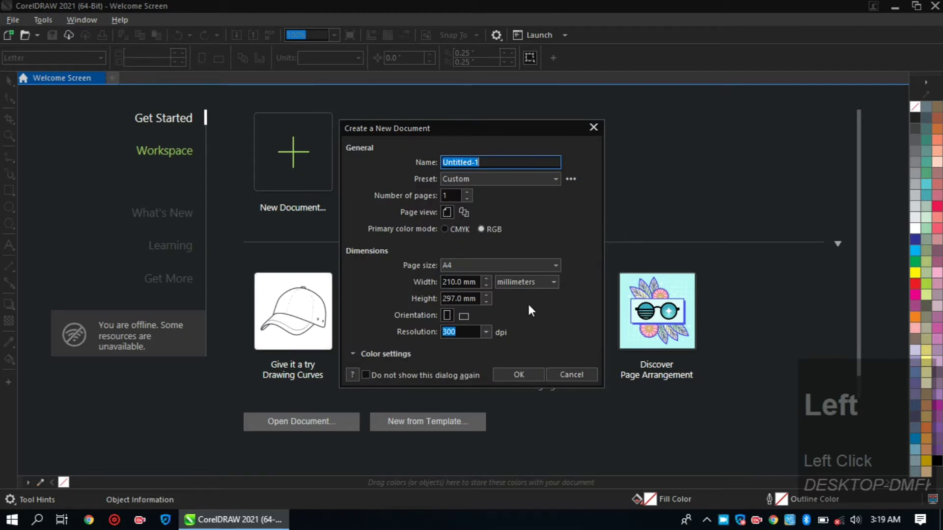
left_click(515, 377)
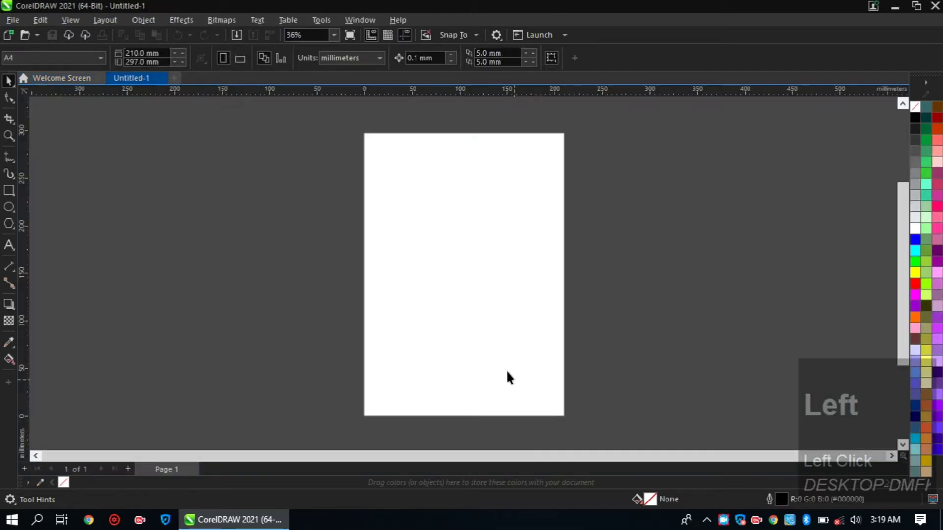
left_click(240, 58)
Step: Create a new symmetry with 8 mirror lines on the page
scroll(441, 238, "down", 1)
scroll(442, 238, "up", 5)
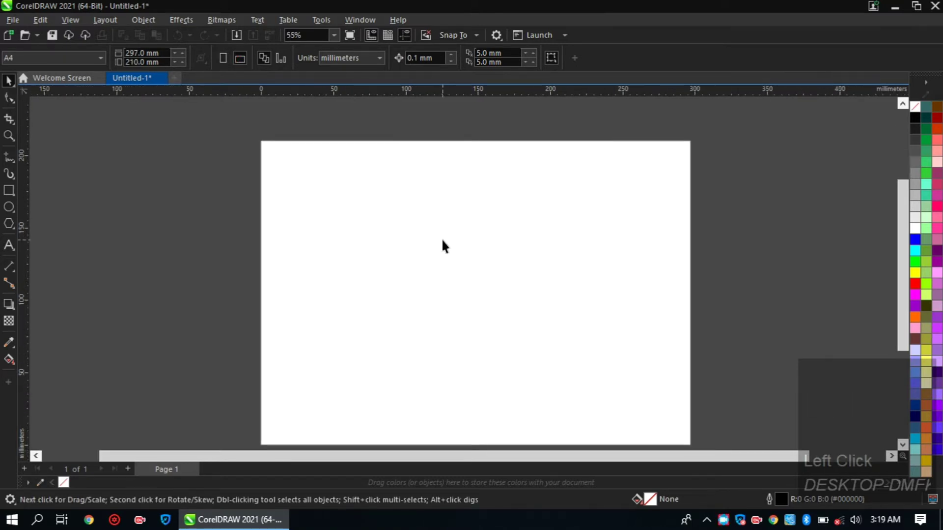
scroll(441, 238, "down", 1)
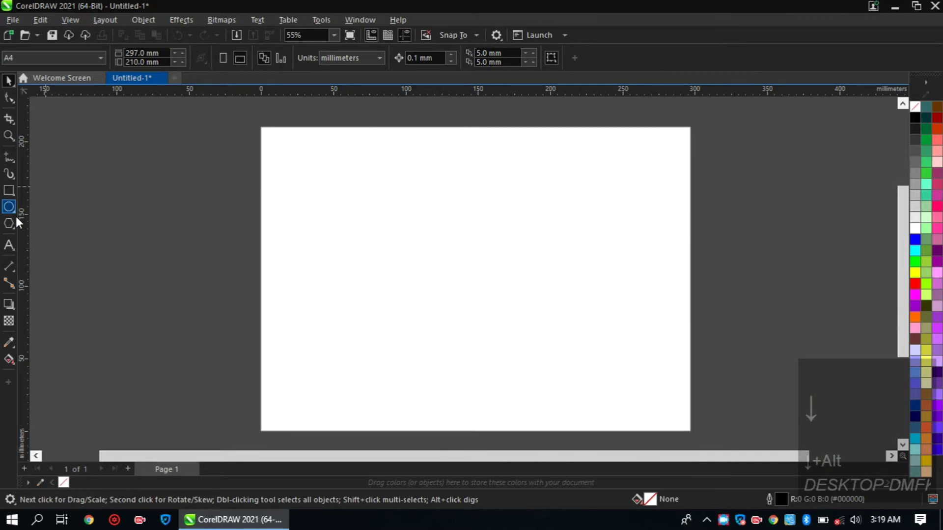
right_click(266, 216)
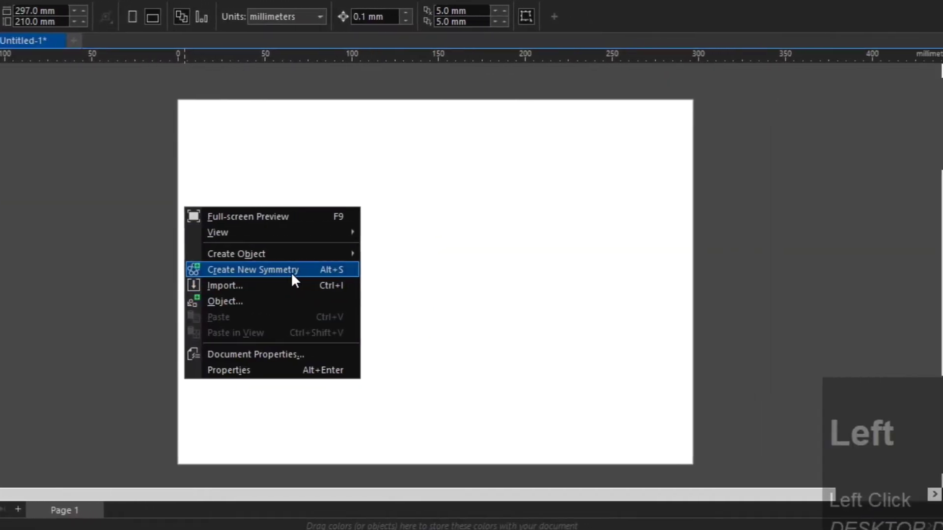
left_click(291, 269)
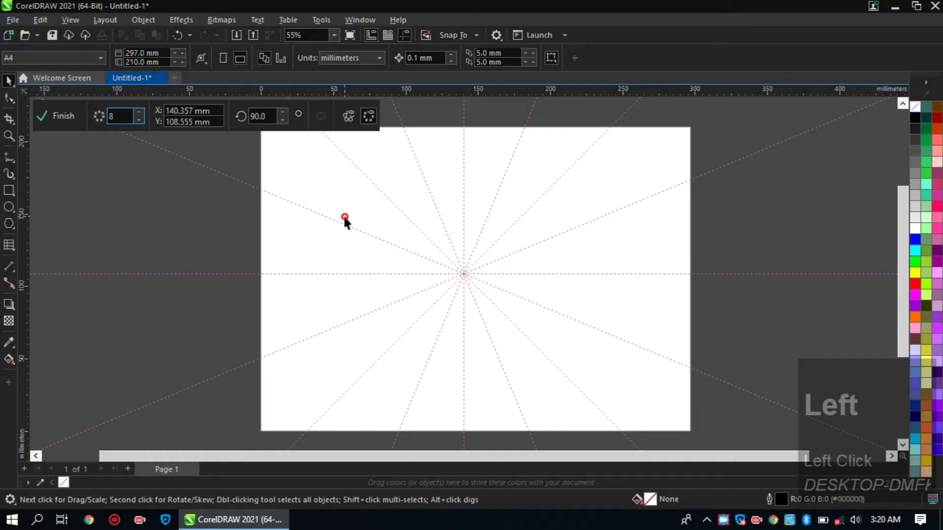
Step: Draw a circle about 5.9 mm in diameter centred roughly on the point where the mirror lines meet
scroll(470, 234, "up", 1)
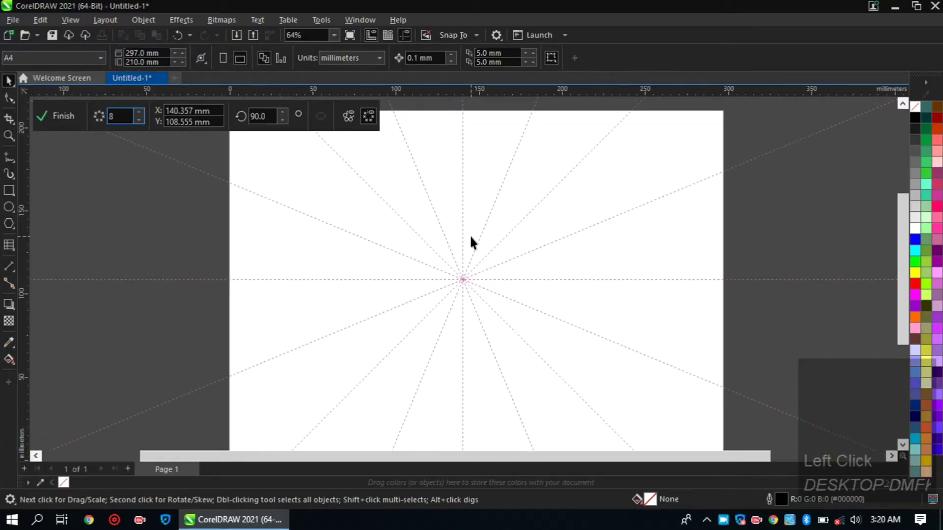
scroll(470, 244, "up", 1)
scroll(471, 239, "up", 2)
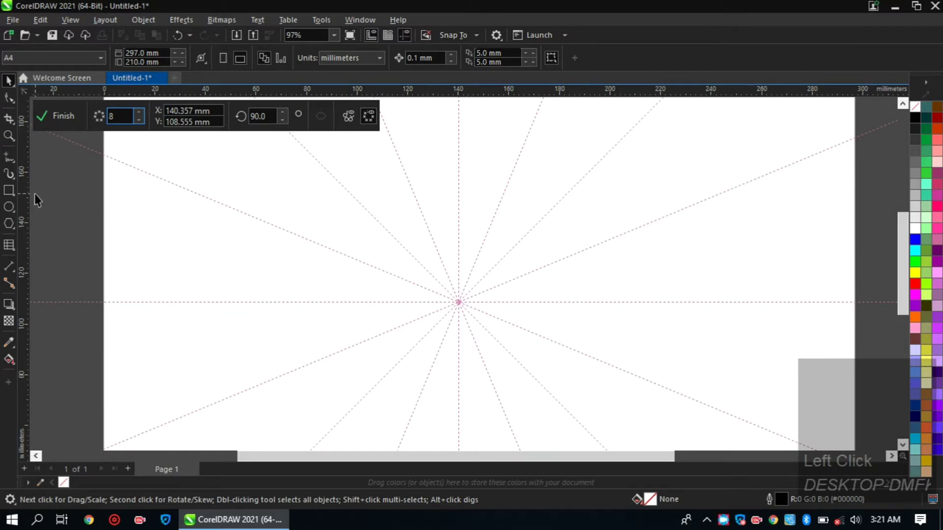
left_click(8, 207)
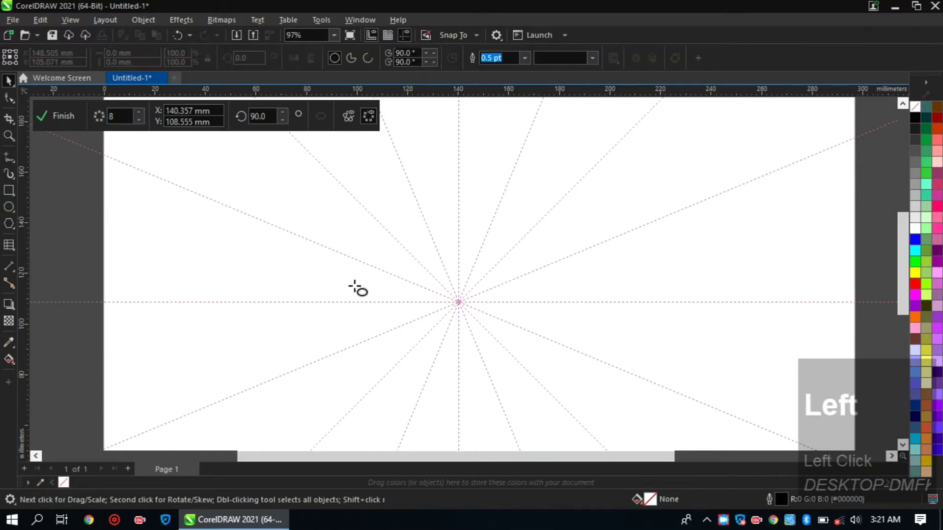
scroll(461, 300, "up", 2)
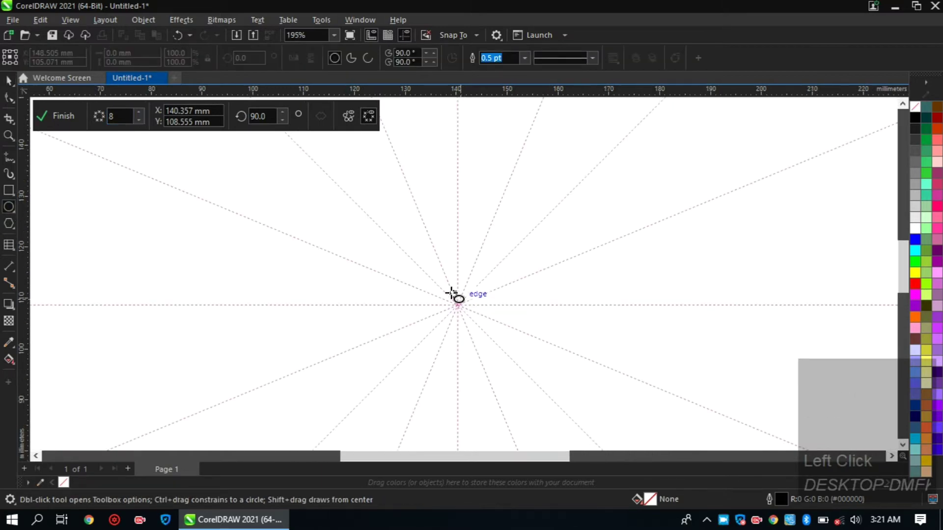
left_click_drag(442, 289, 473, 320)
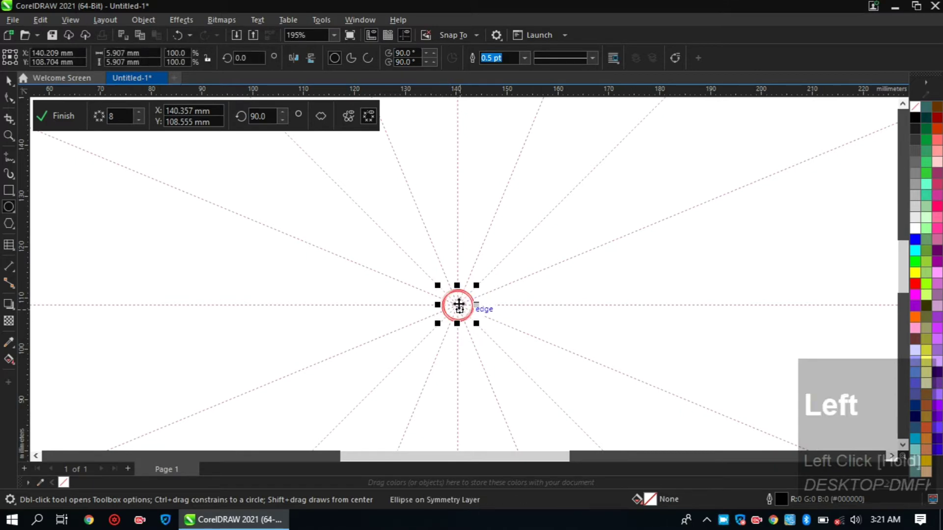
Step: Remove the central circle's outline and fill it with blue
scroll(459, 305, "up", 4)
scroll(459, 305, "up", 2)
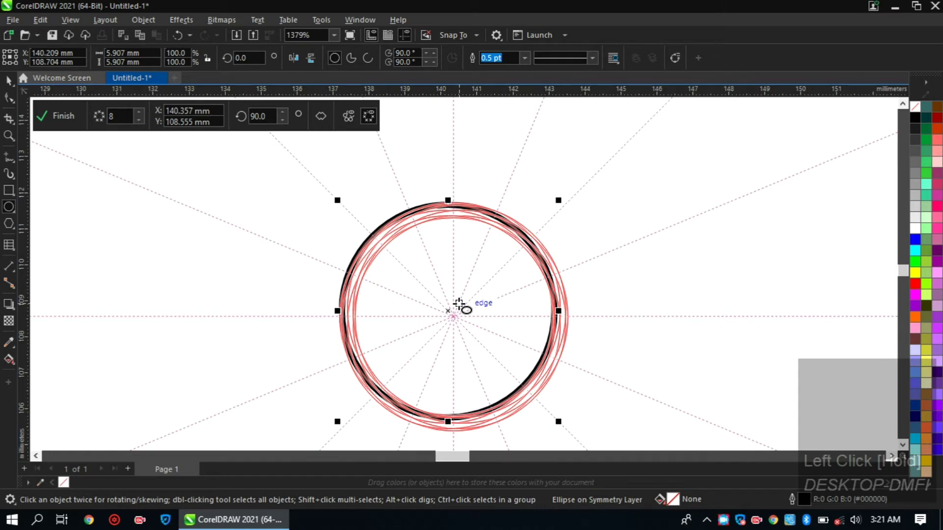
right_click(917, 109)
left_click(894, 111)
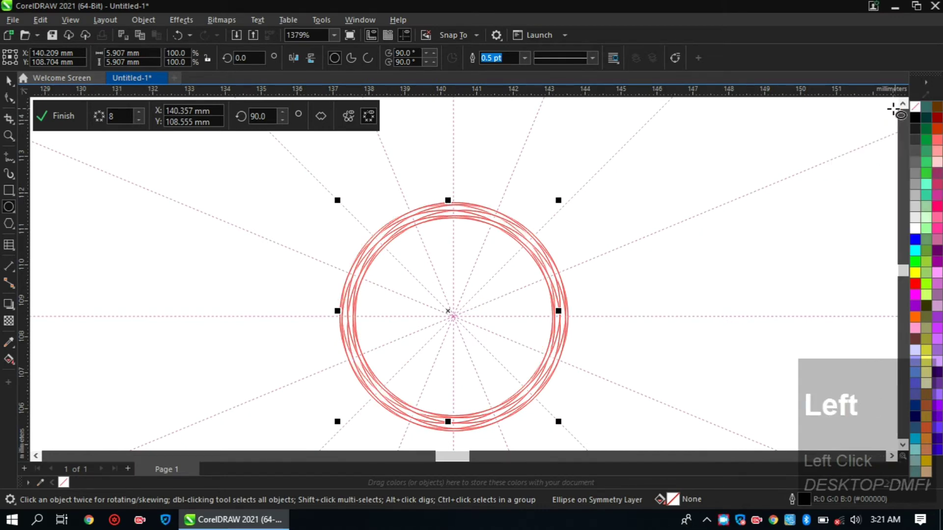
left_click(916, 240)
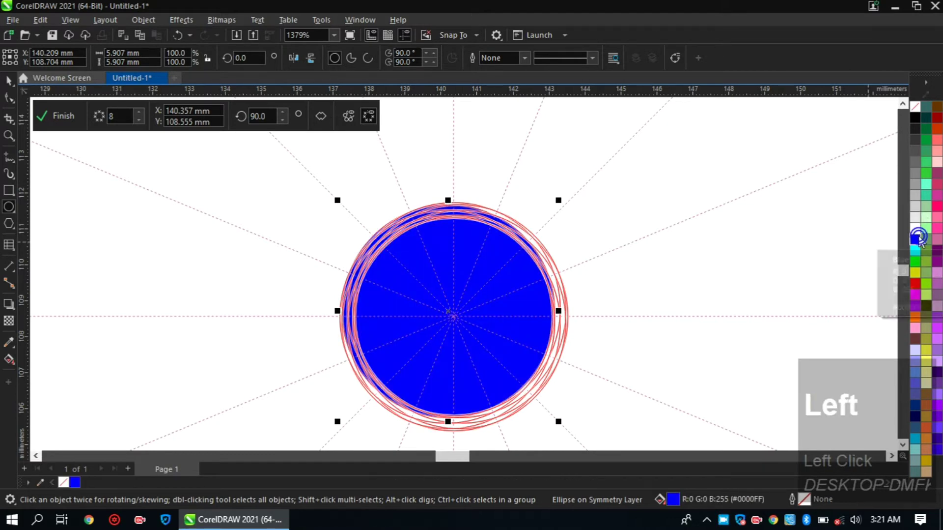
Step: Draw a 2-point line spanning about 15 by 9 mm from the mirror line beside the upper vertical axis up to that axis
scroll(492, 299, "down", 3)
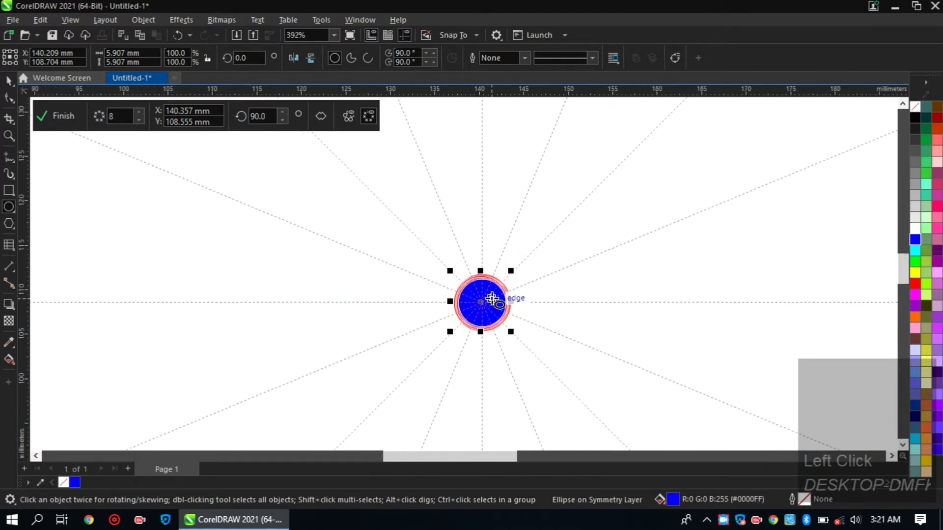
scroll(492, 298, "down", 3)
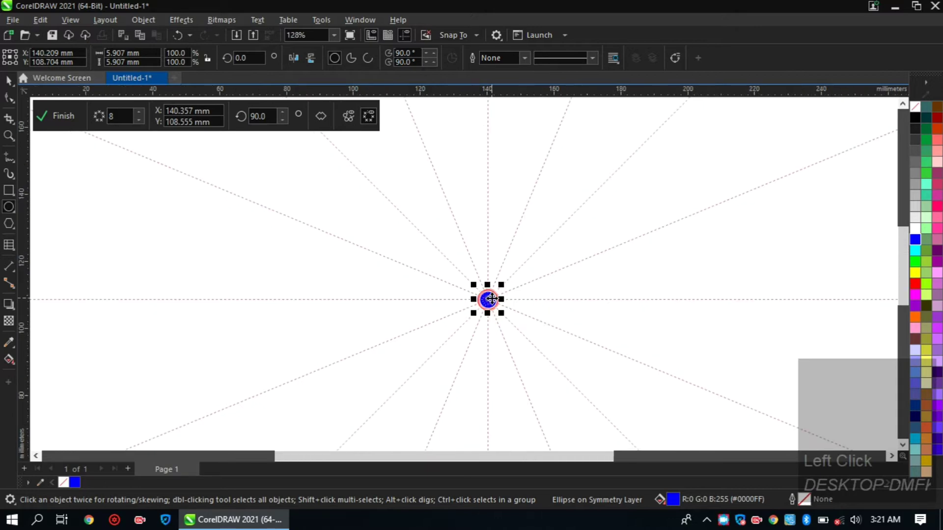
scroll(493, 298, "down", 1)
scroll(493, 298, "up", 2)
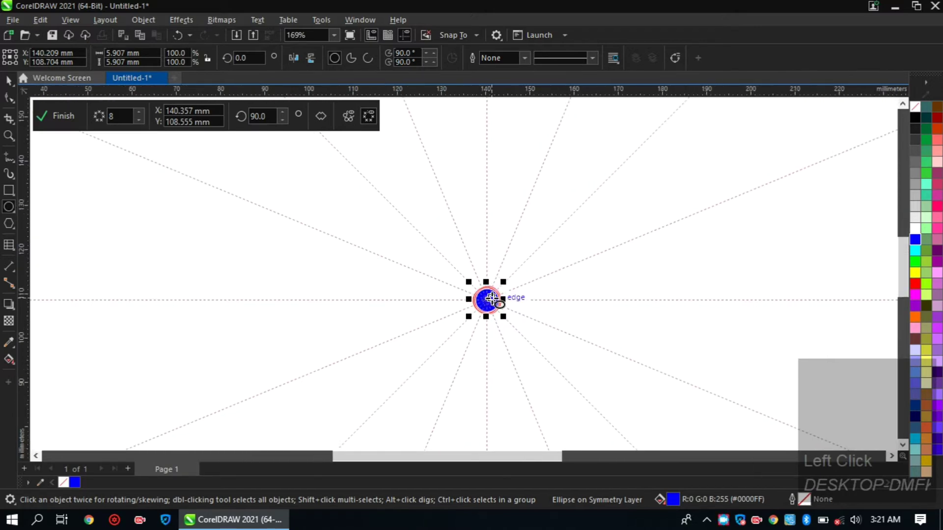
scroll(492, 298, "up", 1)
left_click(10, 81)
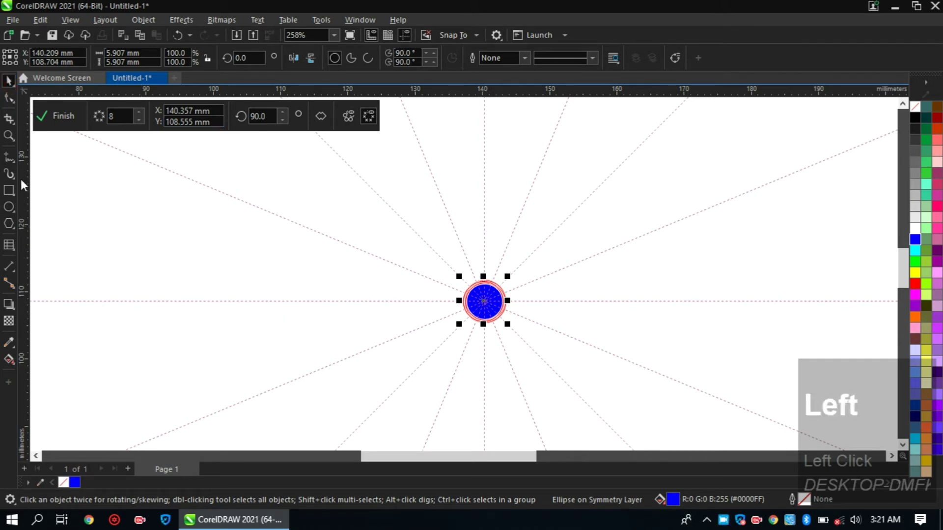
left_click(13, 101)
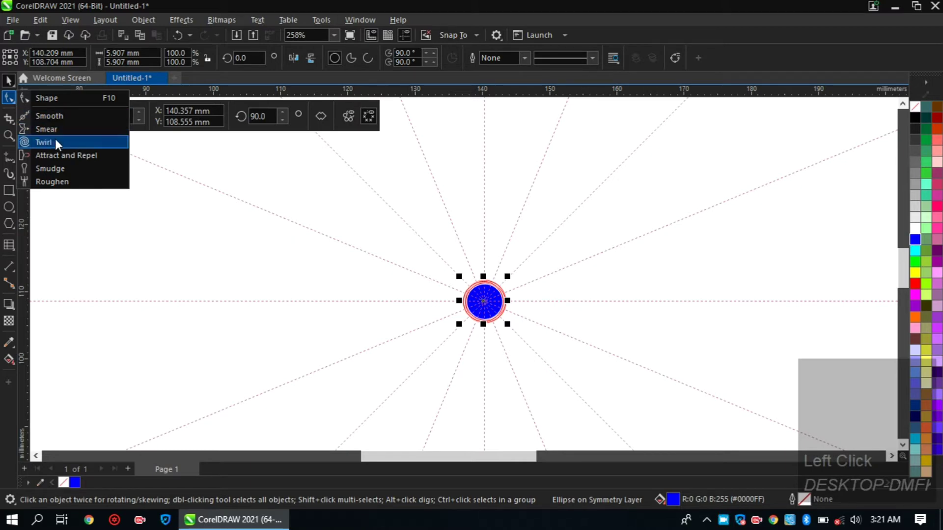
mouse_move(10, 155)
left_click(47, 170)
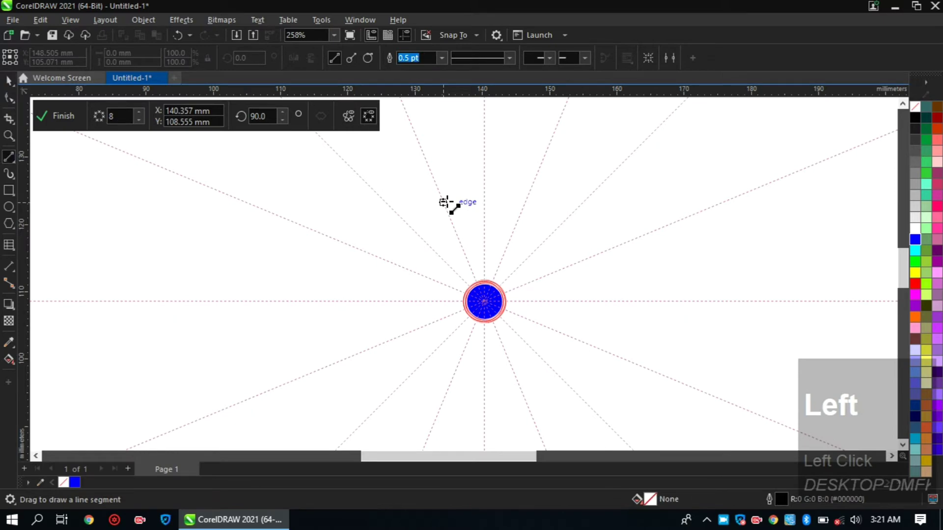
scroll(441, 129, "up", 1)
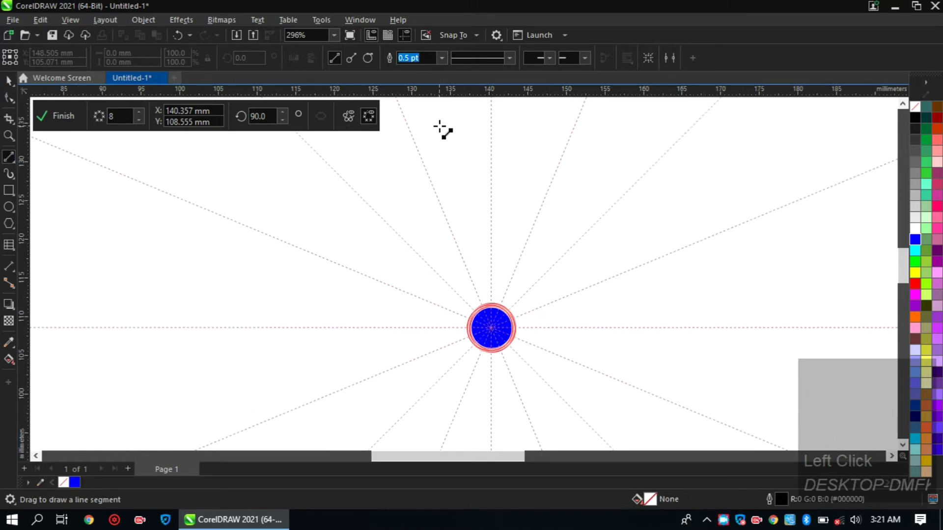
scroll(441, 128, "down", 3)
scroll(440, 129, "up", 3)
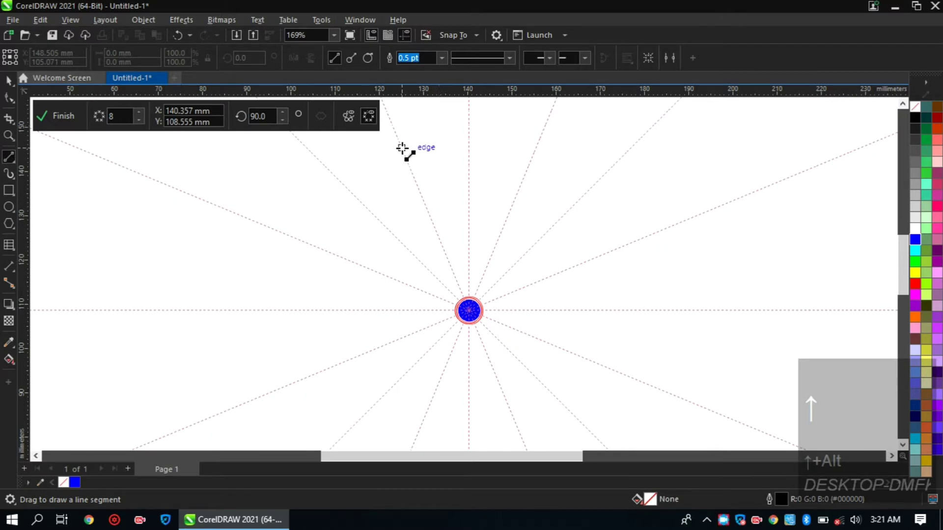
left_click_drag(402, 148, 470, 106)
Step: Draw a second 2-point line from just inside the first line's lower end to the same upper point on the vertical axis
scroll(470, 106, "down", 3)
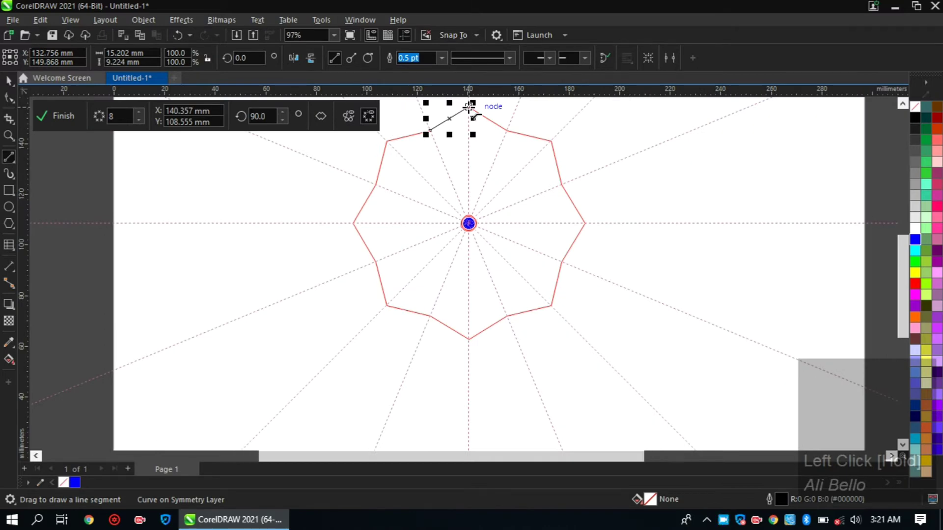
scroll(470, 106, "up", 3)
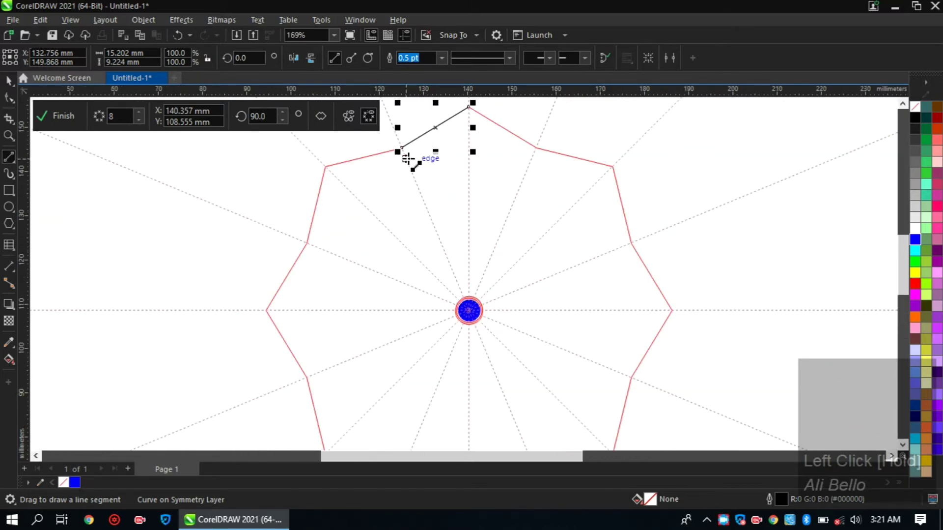
mouse_move(408, 158)
left_mouse_down()
mouse_move(472, 135)
mouse_move(470, 105)
left_mouse_up()
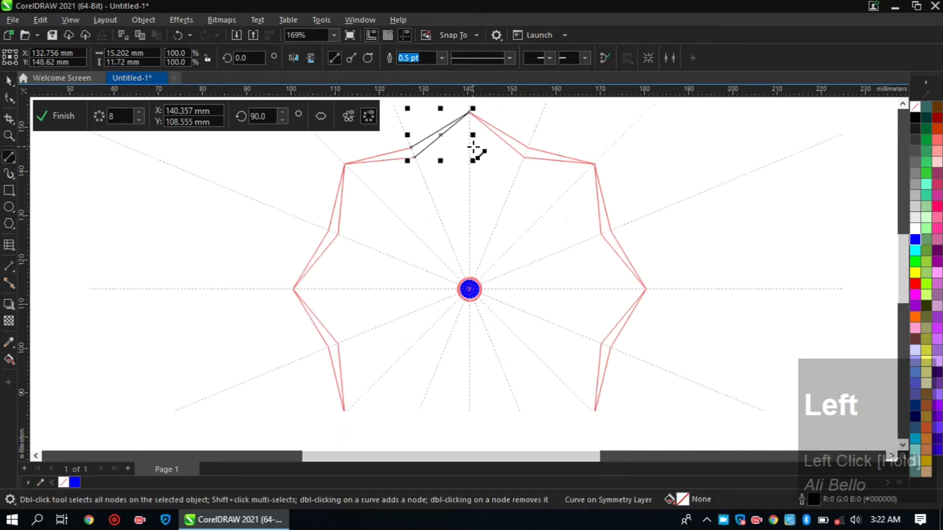
Step: Draw a five-pointed star about 5.8 mm wide just inside the lines, beside the upper vertical axis
scroll(474, 147, "down", 2)
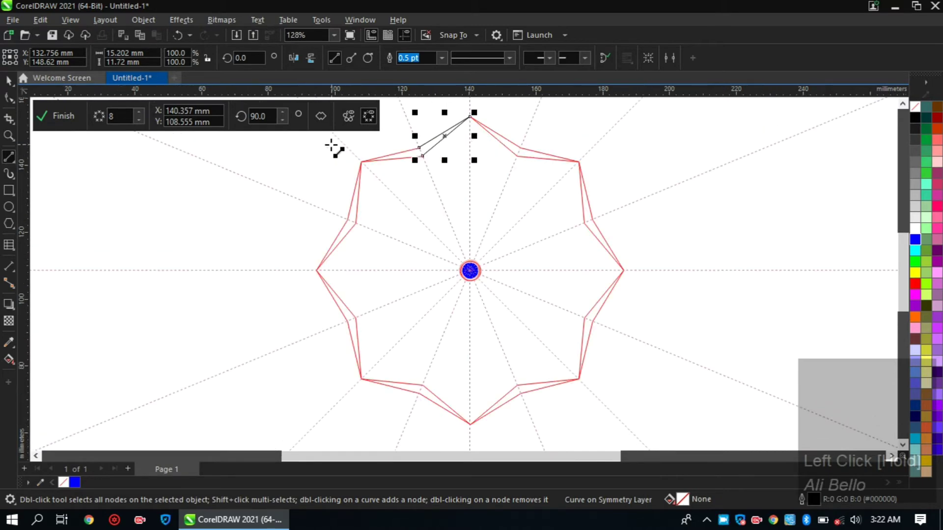
left_click(15, 273)
left_click(11, 224)
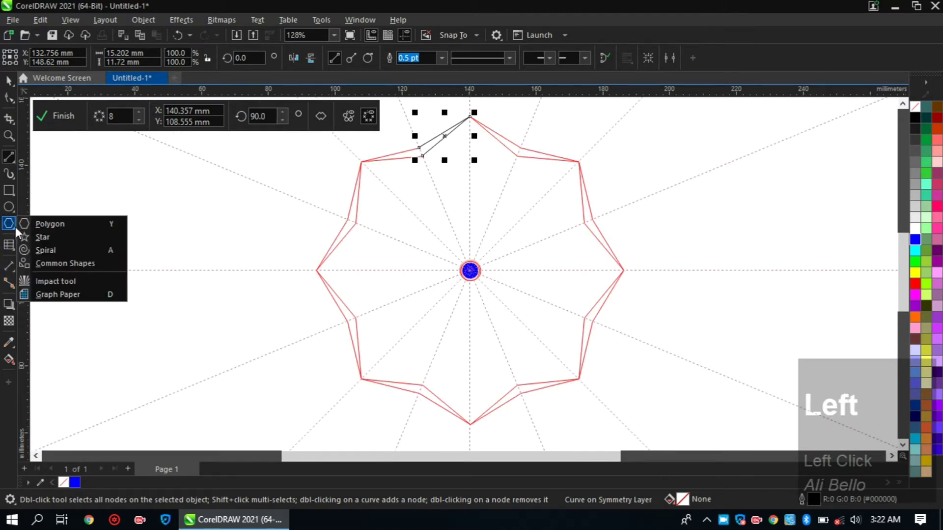
left_click(44, 237)
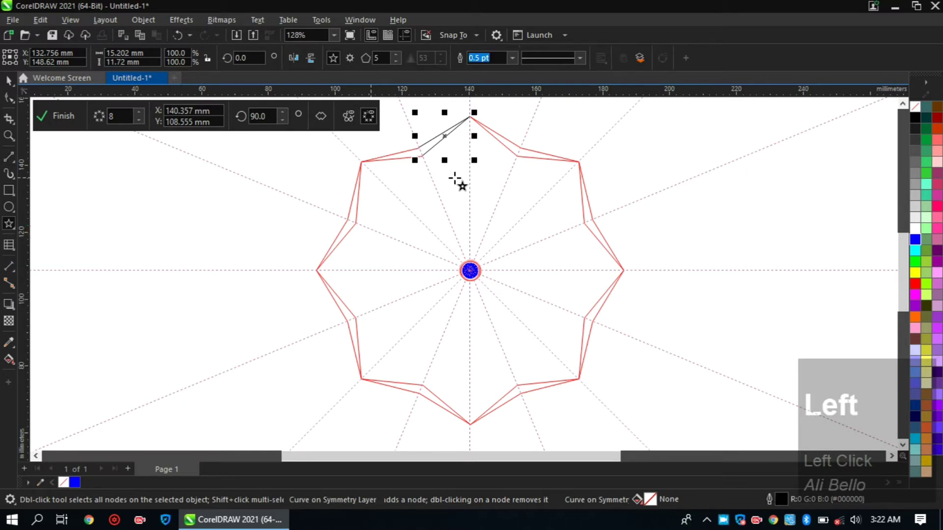
scroll(458, 183, "up", 2)
scroll(458, 183, "down", 1)
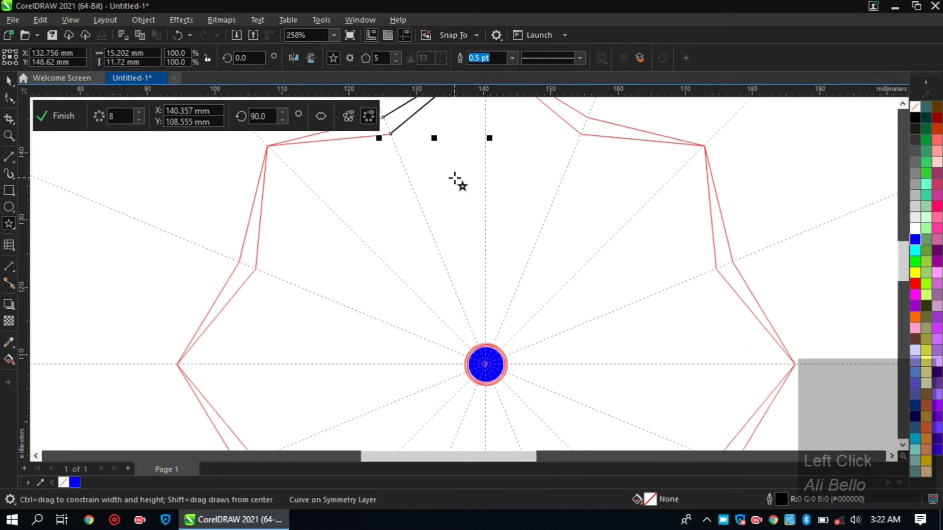
mouse_move(454, 129)
left_mouse_down()
mouse_move(469, 156)
mouse_move(468, 146)
left_mouse_up()
scroll(467, 146, "down", 1)
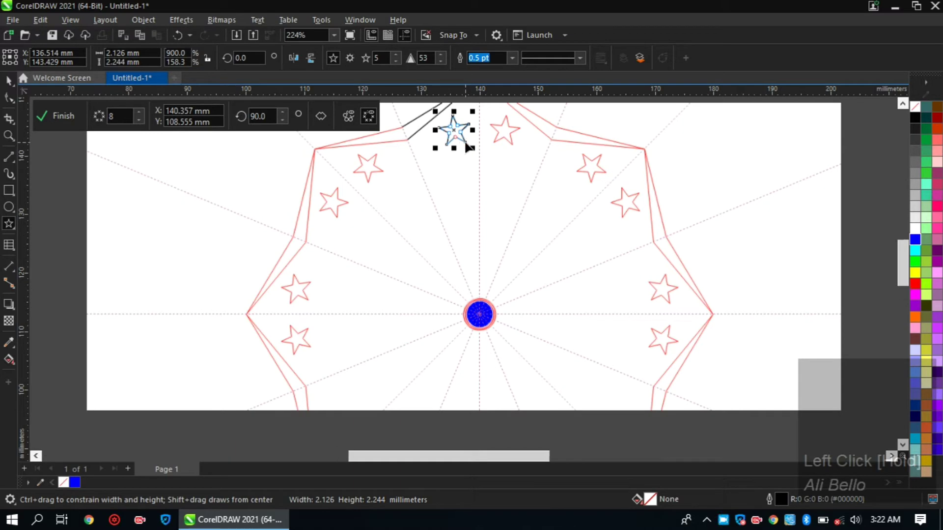
left_click(466, 144)
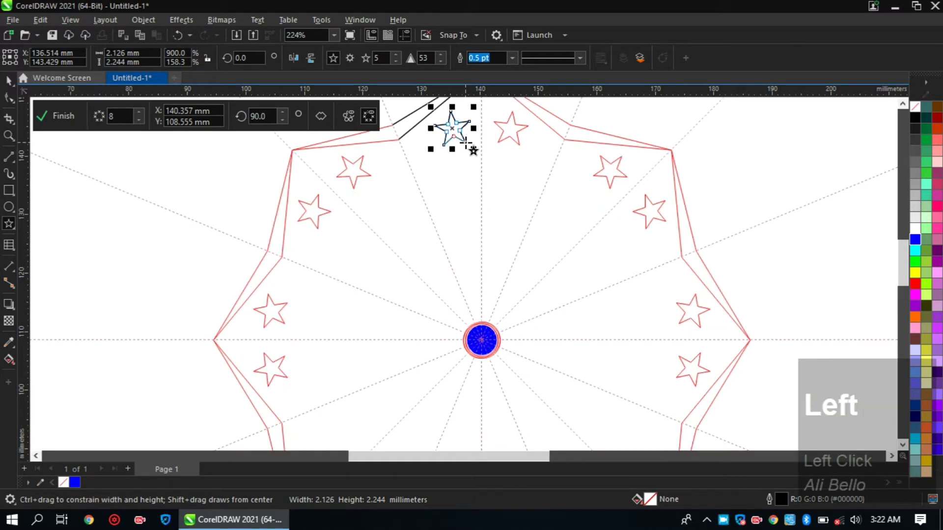
left_click_drag(470, 147, 470, 148)
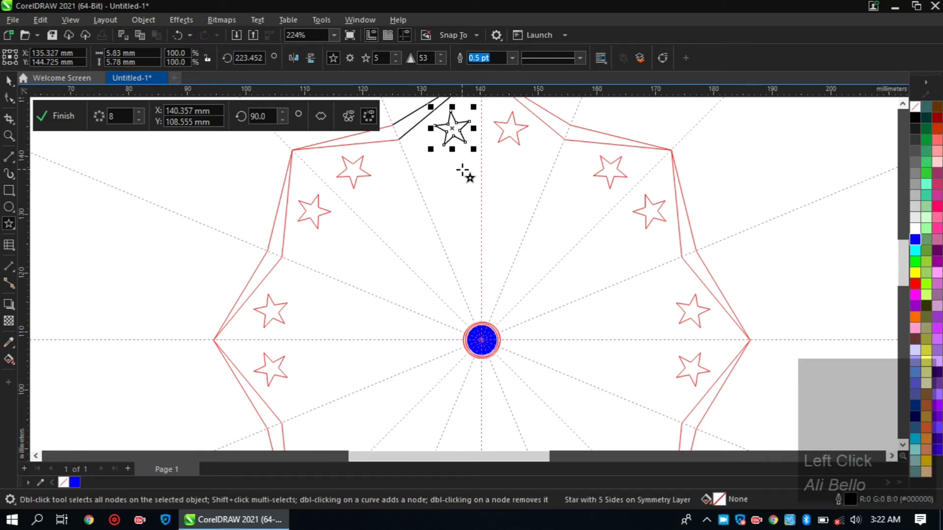
Step: Fill the star beside the upper vertical axis with orange and remove its outline
scroll(467, 172, "down", 2)
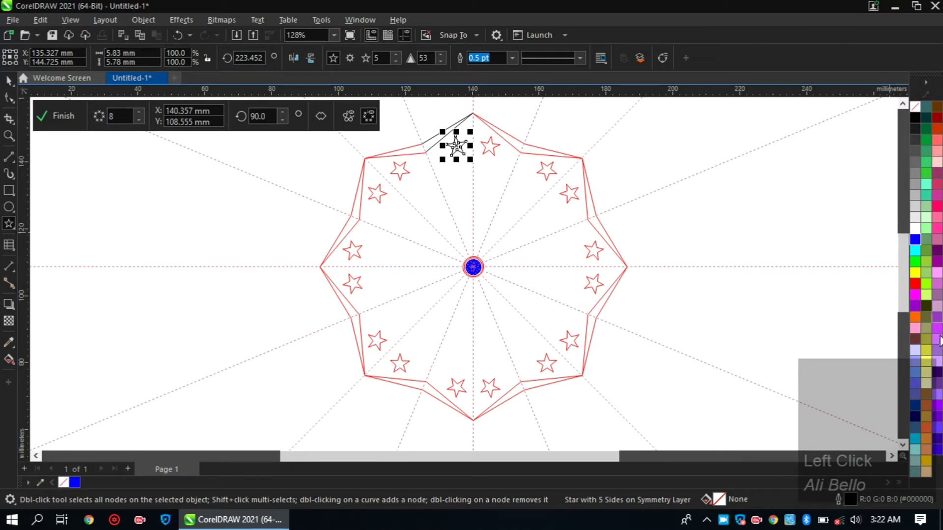
left_click(916, 318)
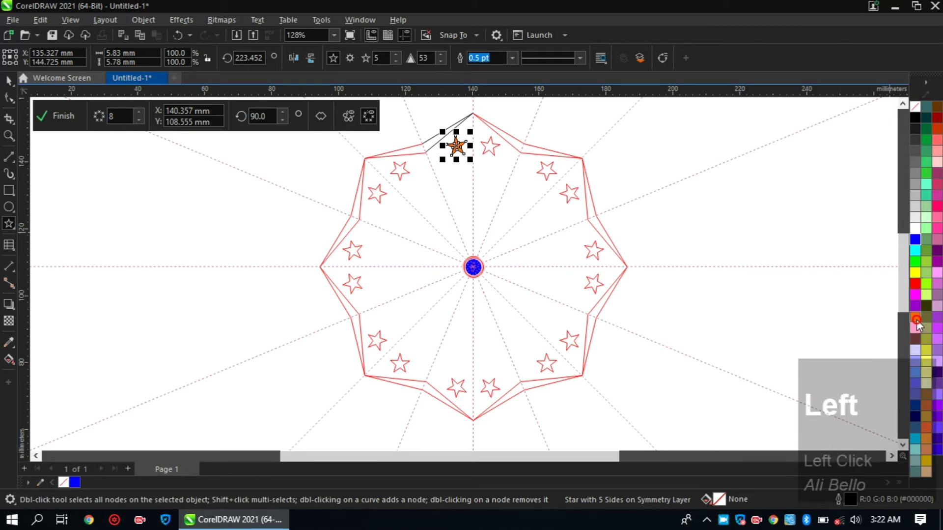
right_click(916, 112)
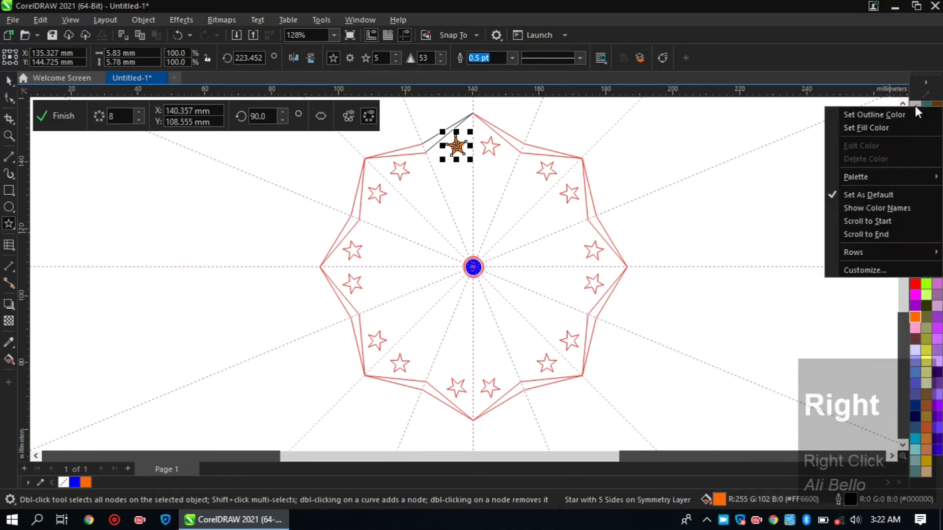
left_click(900, 114)
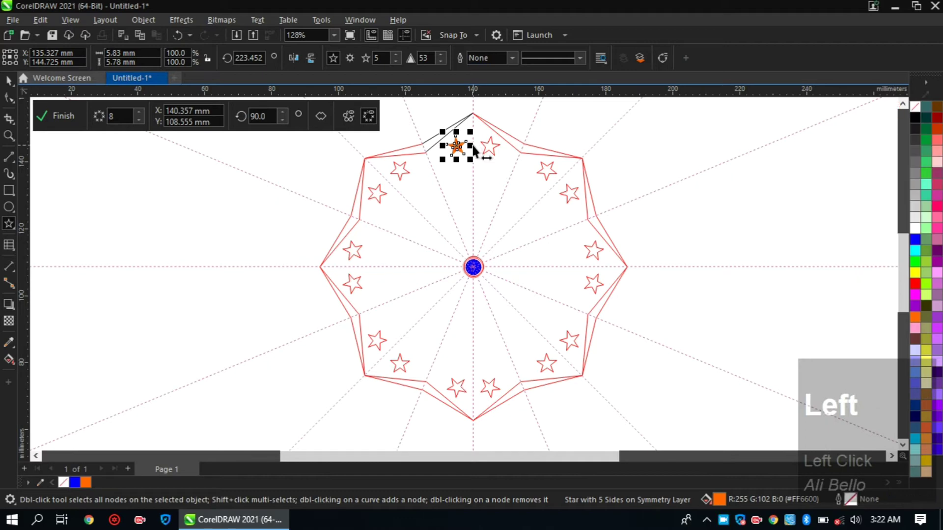
Step: Draw a 2-point line about 14 by 5 mm from the inner line's lower end to the vertical axis below the star, and outline it pink
scroll(473, 145, "up", 2)
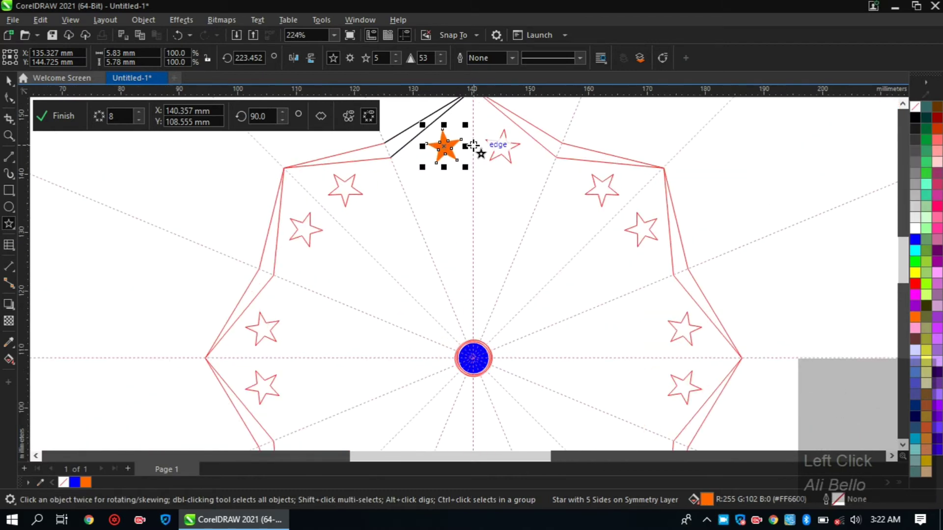
scroll(473, 146, "up", 1)
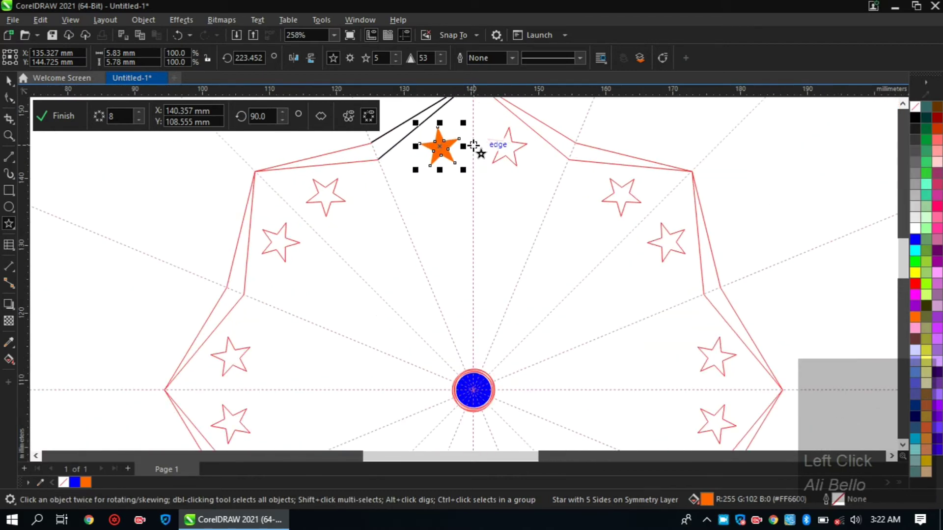
left_click(13, 155)
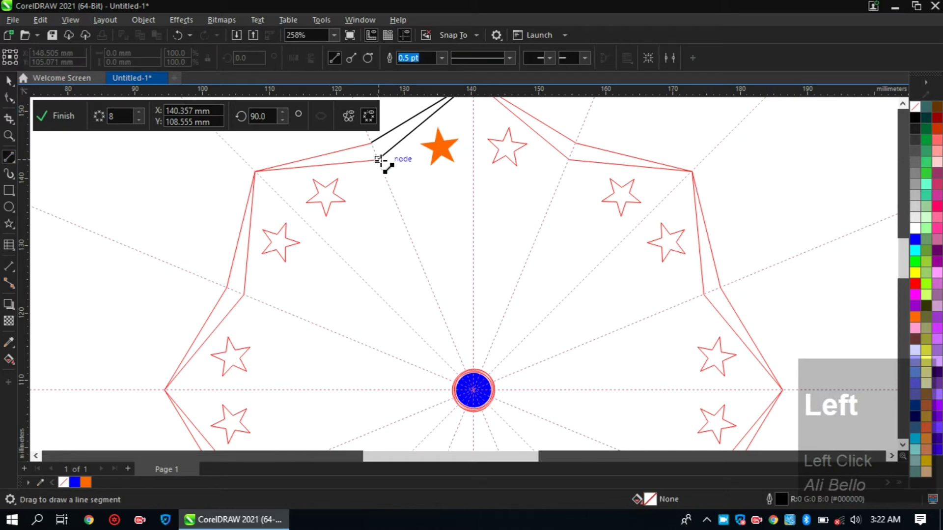
left_click_drag(380, 160, 473, 195)
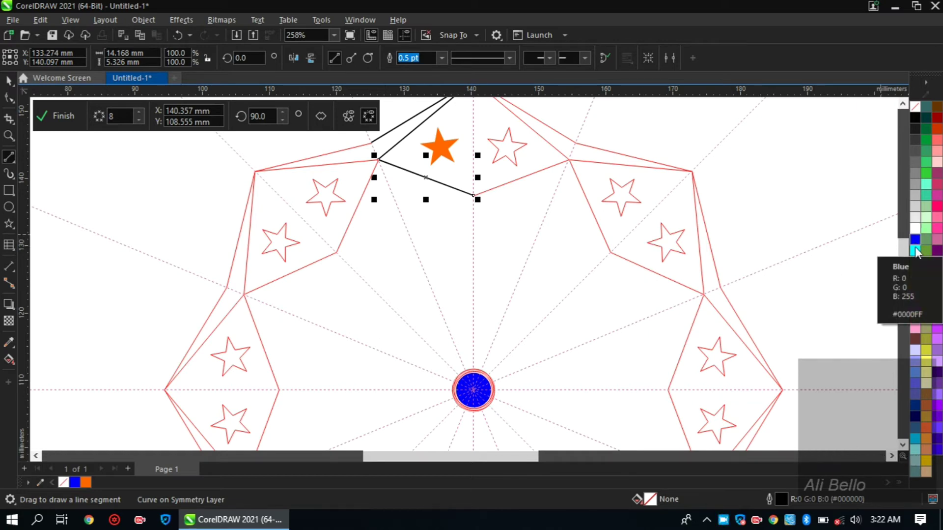
right_click(937, 209)
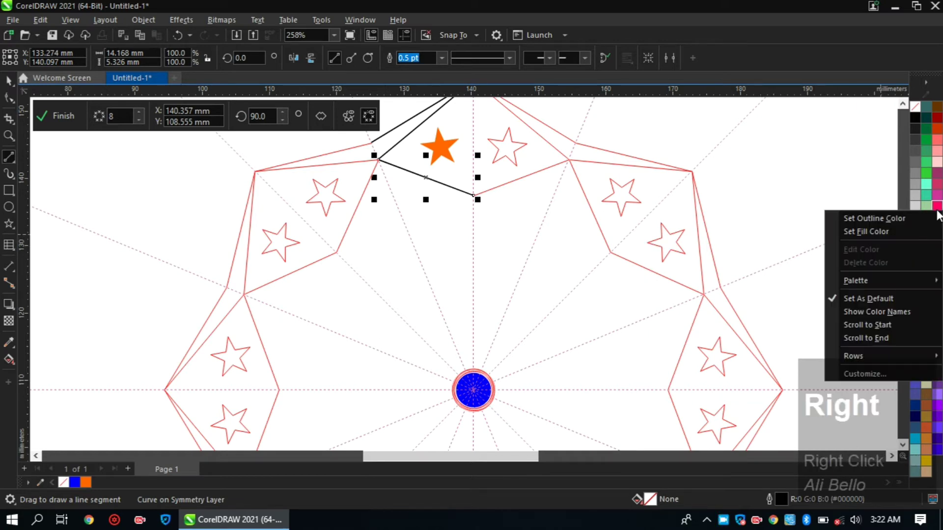
left_click(889, 219)
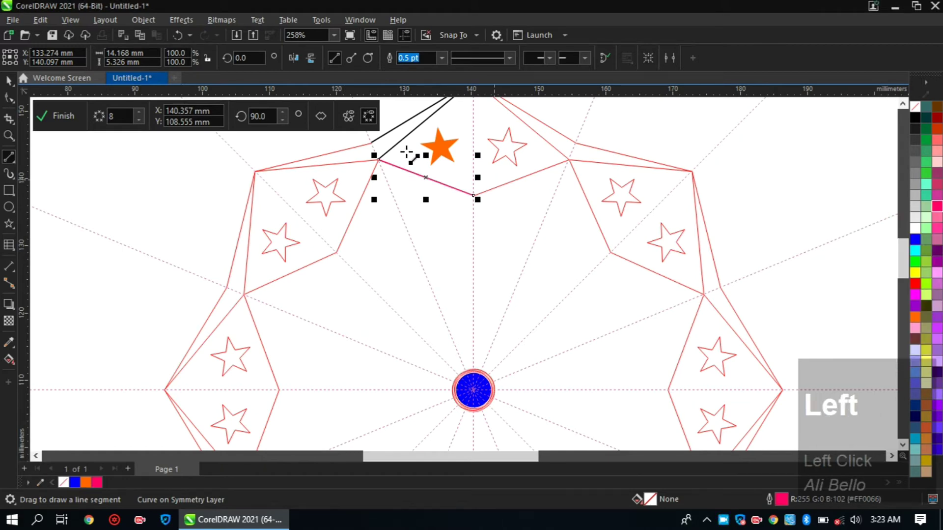
Step: Select the two black lines above the orange star and give them a 1.5 pt blue outline
left_click(8, 80)
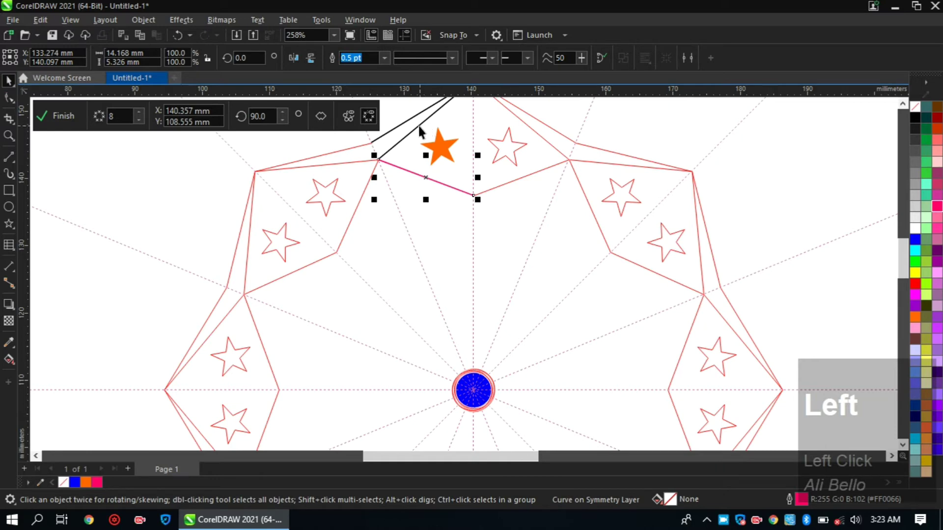
left_click(402, 125)
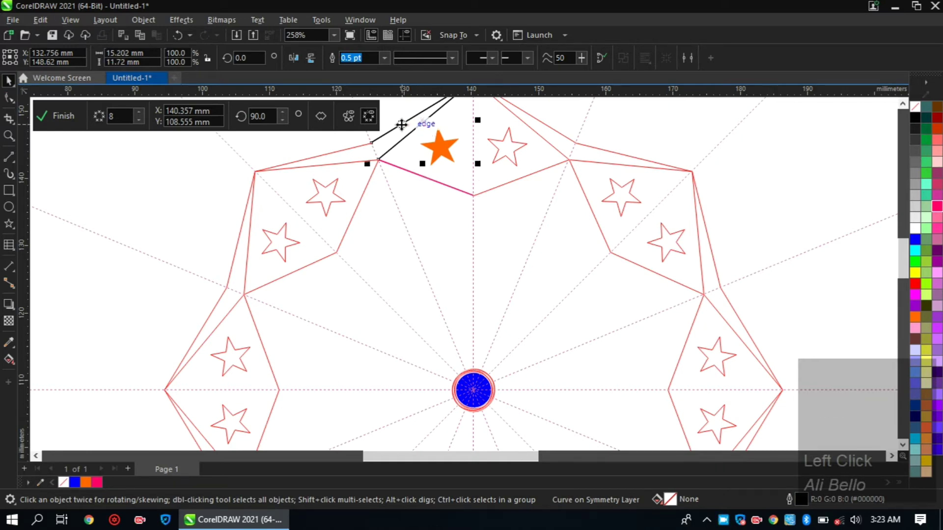
left_click(402, 124, "ctrl")
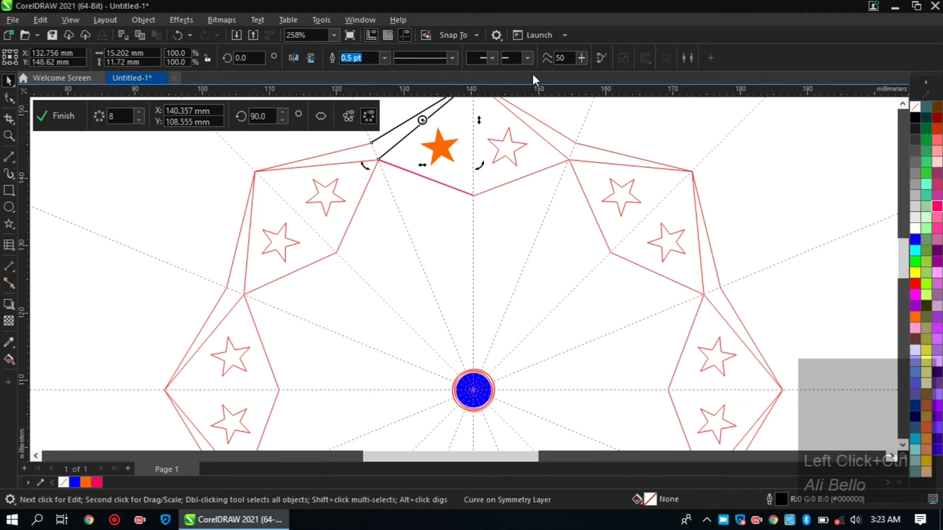
left_click(638, 60)
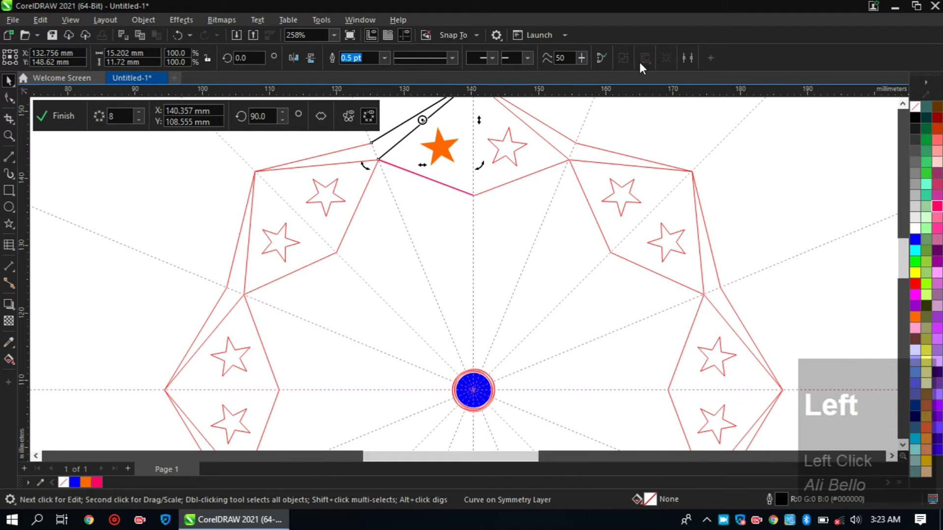
left_click(493, 58)
left_click(494, 58)
left_click(385, 58)
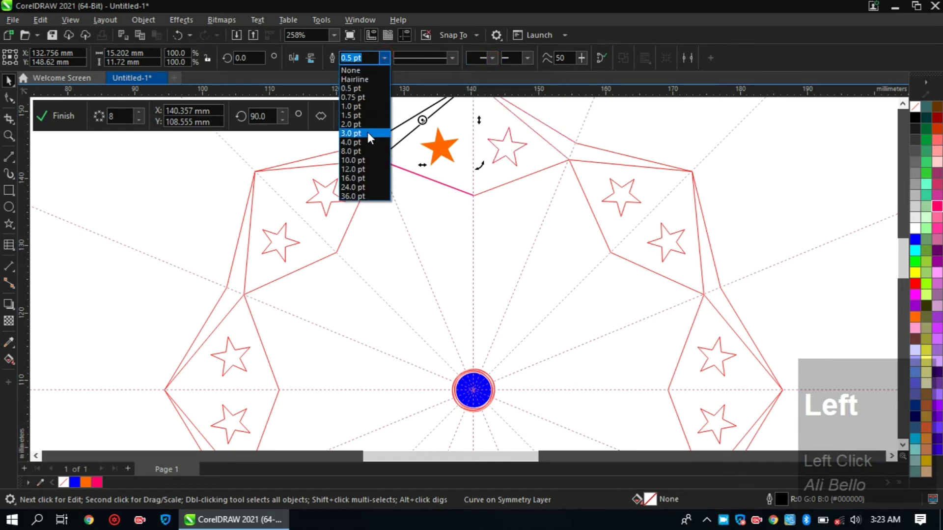
left_click(368, 133)
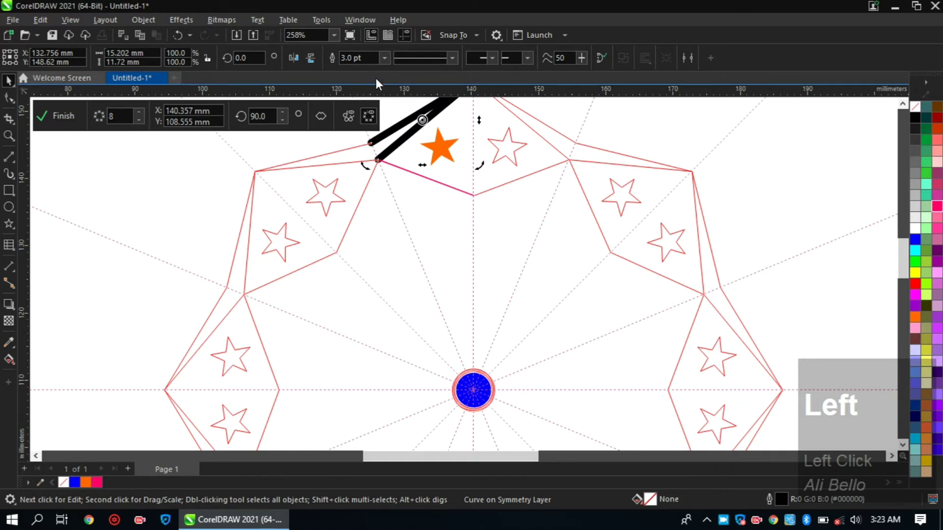
left_click(385, 58)
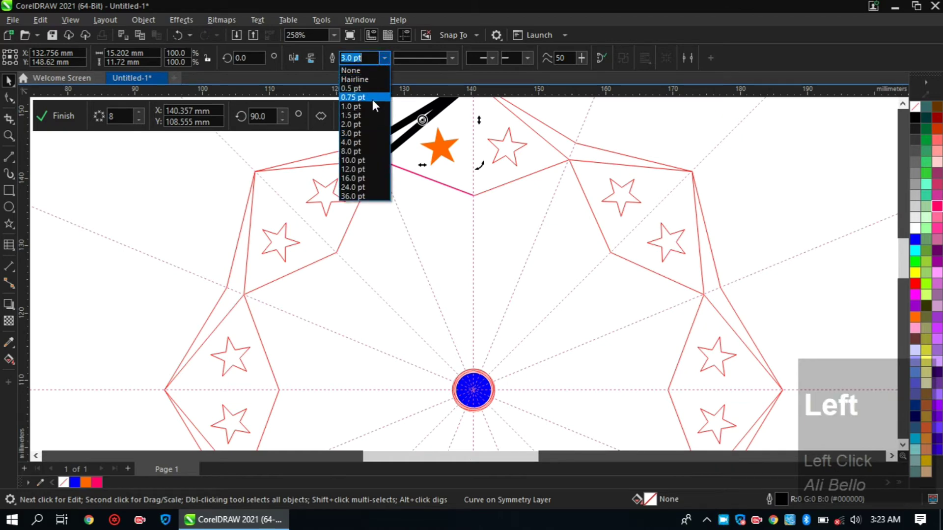
left_click(372, 115)
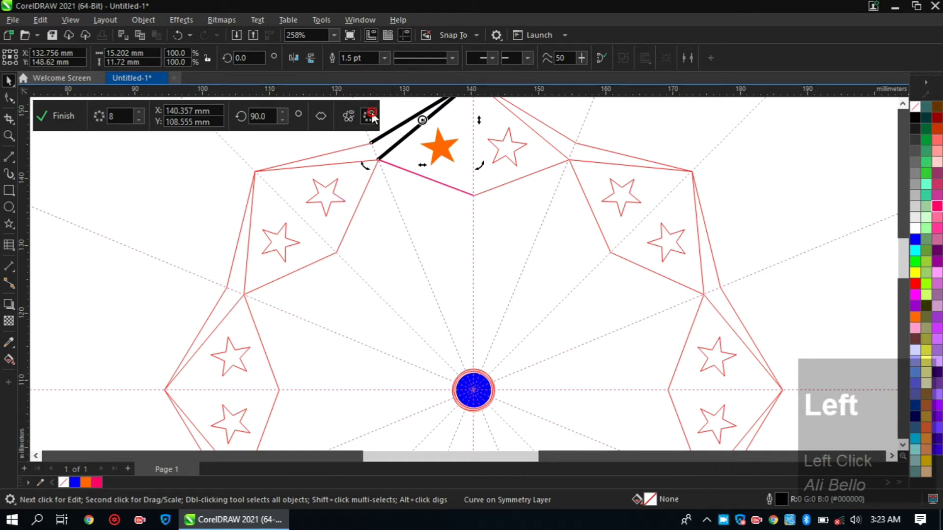
right_click(917, 241)
left_click(886, 252)
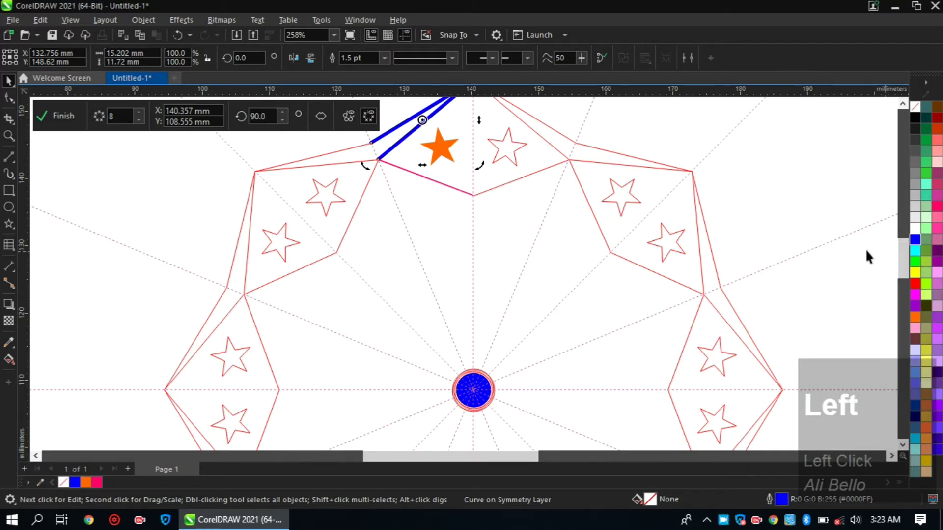
Step: Draw a freehand Artistic Media stroke in the wedge below the pink line and apply the second preset stroke shape
left_click(403, 170)
left_click(10, 157)
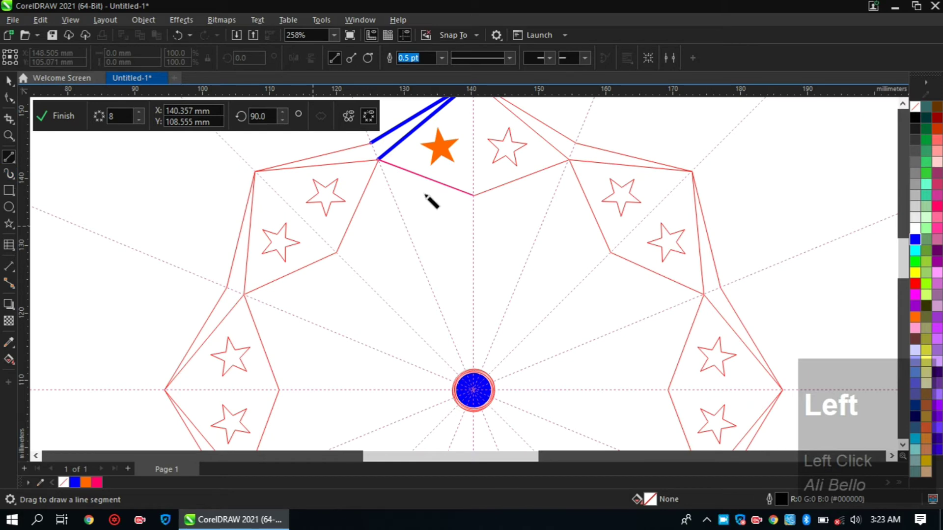
left_click_drag(428, 192, 442, 242)
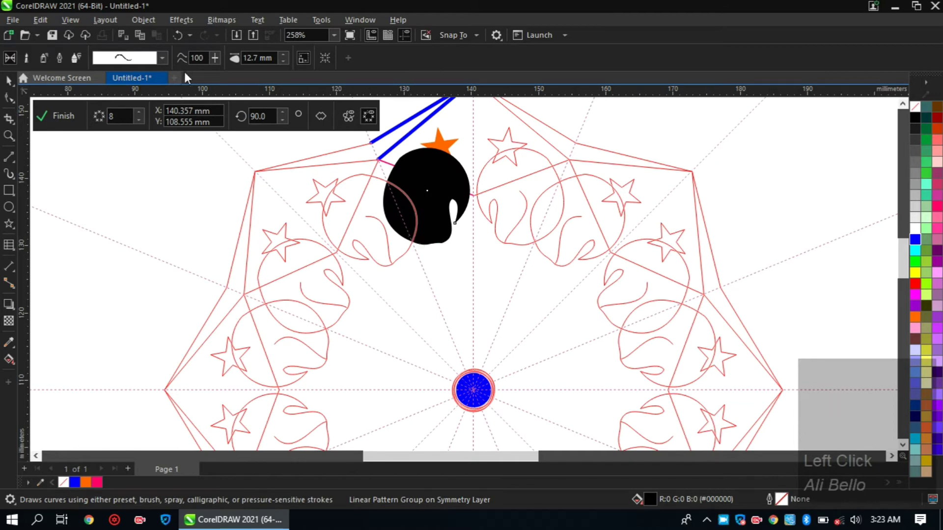
left_click(163, 58)
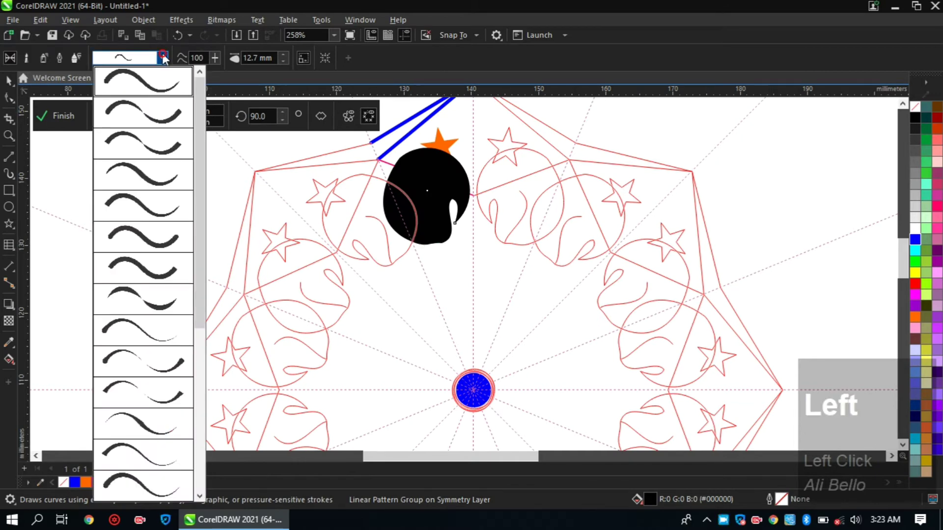
left_click(150, 116)
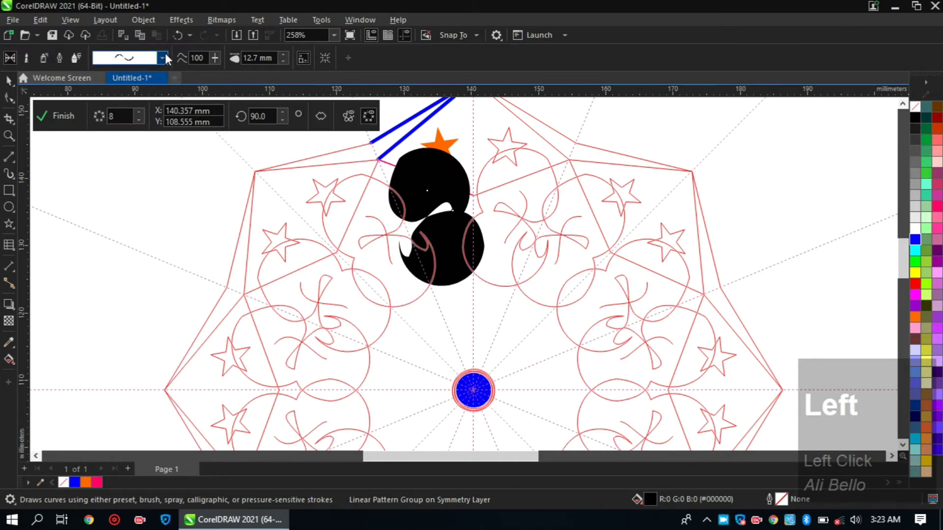
Step: Try Artistic Media's Brush mode with a different stroke from the Artistic category
left_click(27, 58)
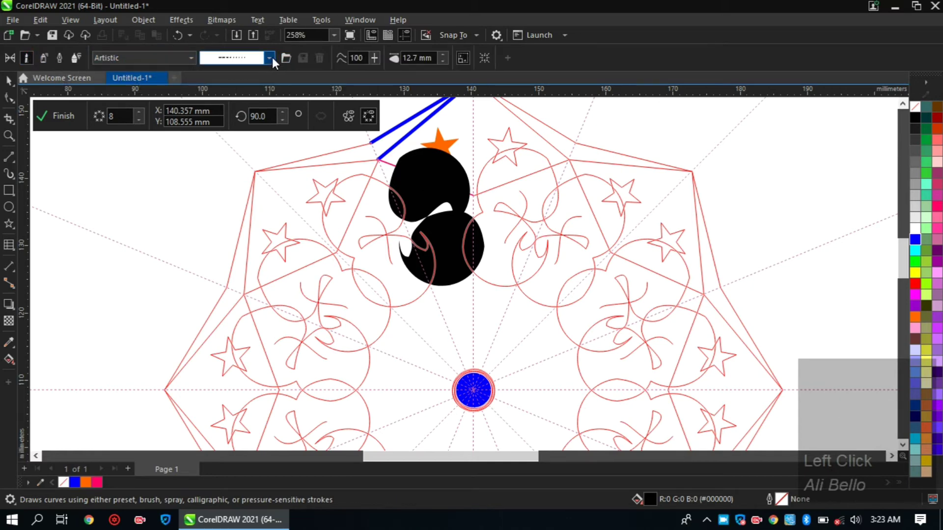
left_click(271, 58)
left_click(257, 135)
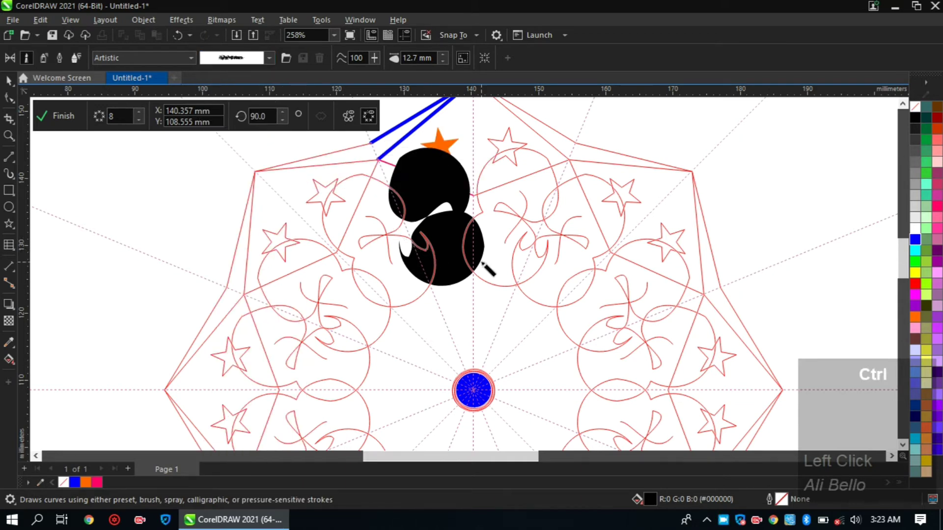
Step: Delete the black artistic stroke below the pink line and return to Artistic Media drawing
key("ctrl+space")
left_click(432, 268)
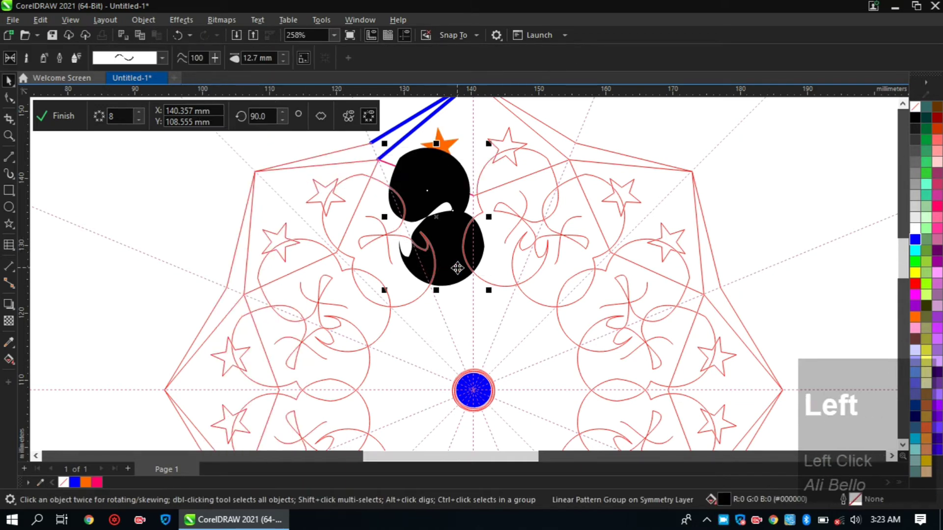
key("Delete")
key("space")
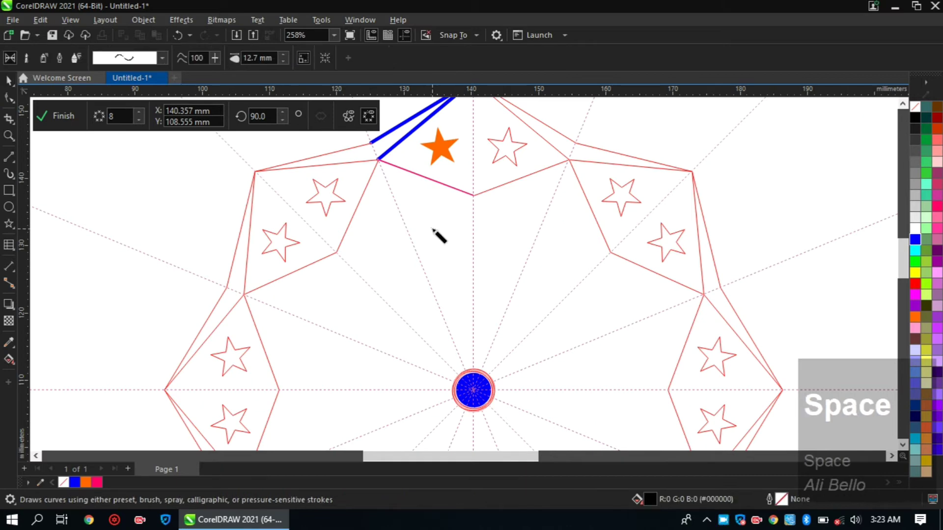
Step: Draw a new freehand preset stroke below the pink line and scale it down to a stroke width of about 2.3 mm
left_click_drag(429, 207, 453, 253)
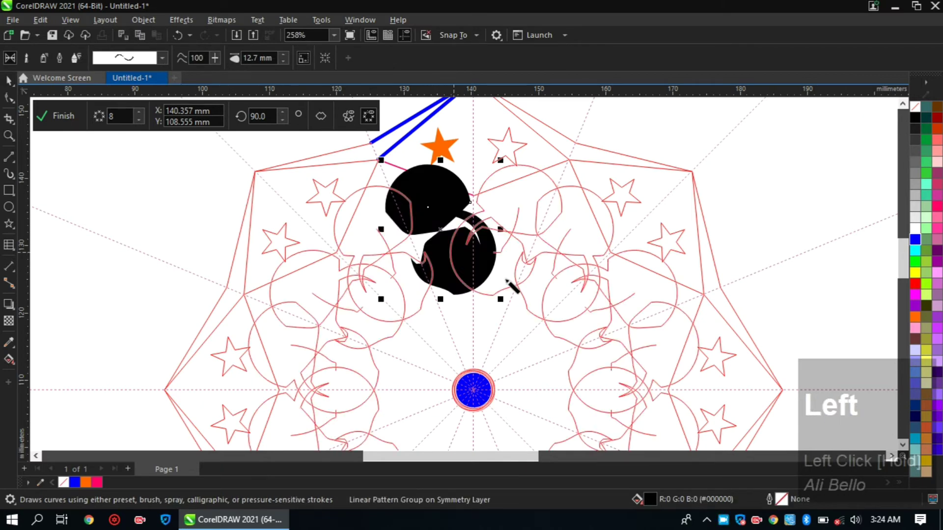
left_click_drag(505, 305, 410, 197, "shift")
Step: Try to apply a fountain fill to the small black artistic stroke
key("g")
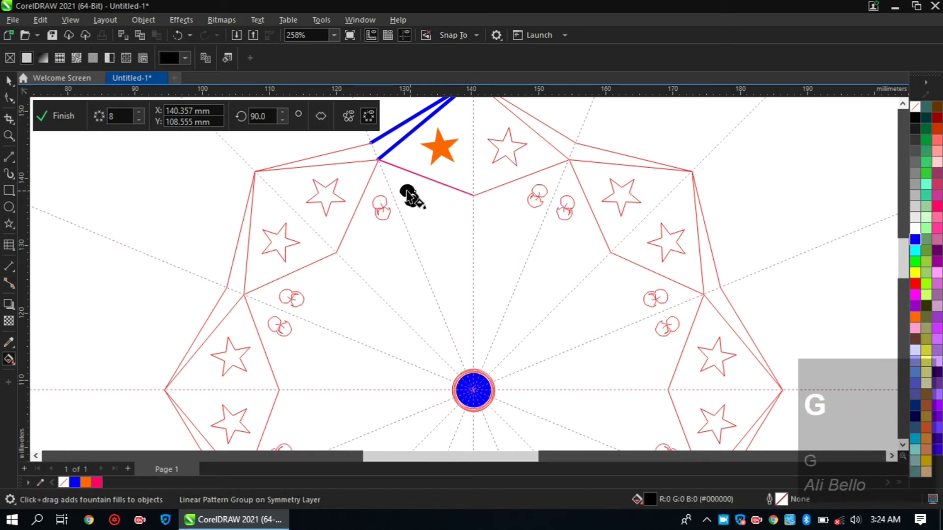
left_click_drag(410, 192, 414, 208)
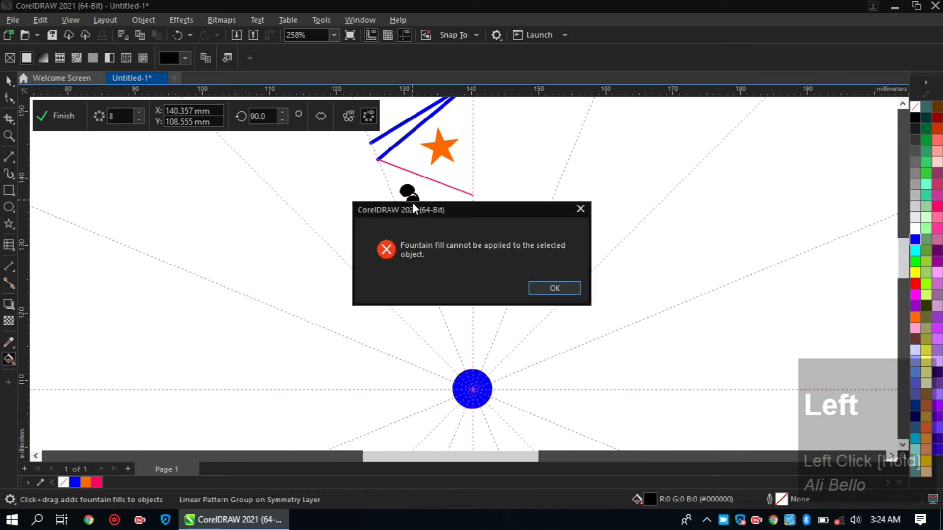
key("space")
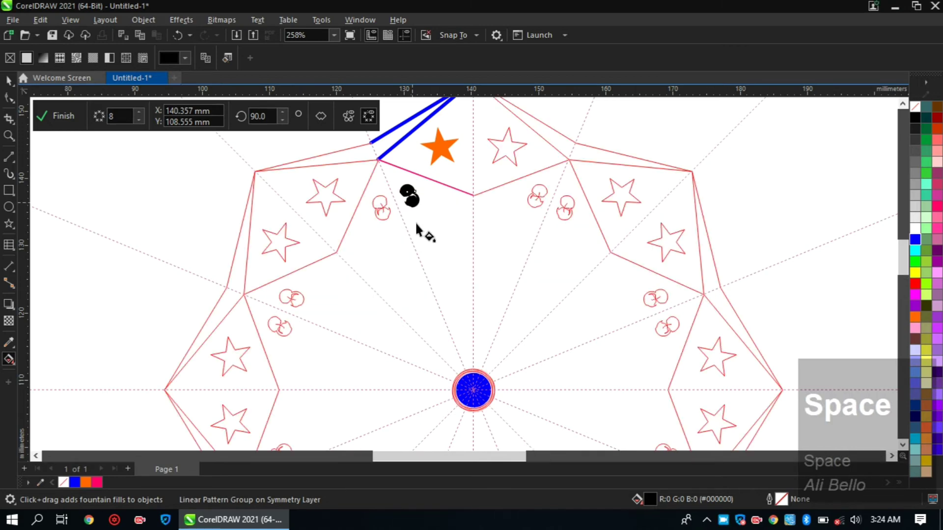
scroll(414, 216, "up", 5)
left_click_drag(396, 142, 416, 176)
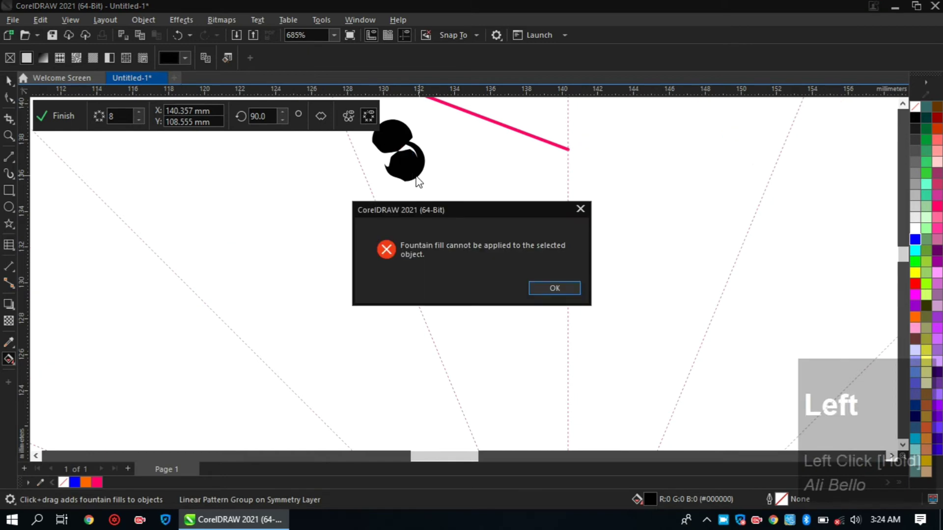
key("space")
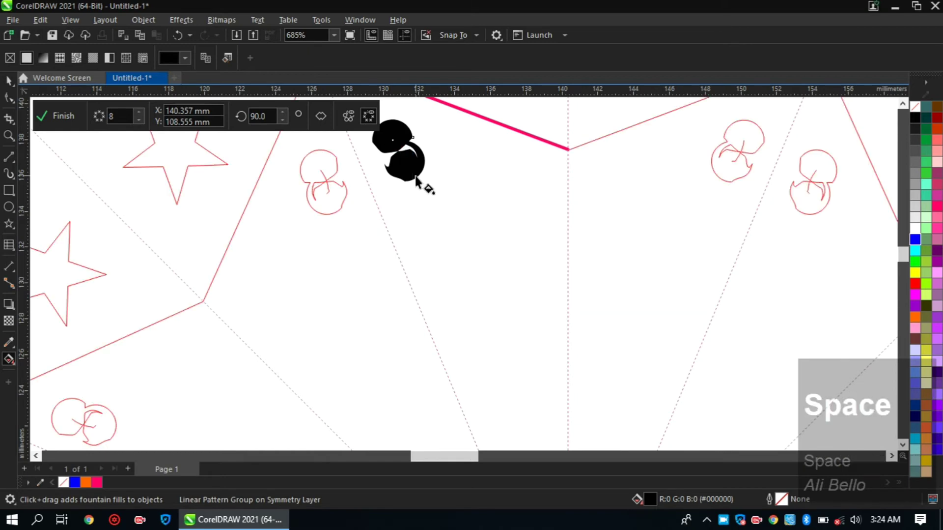
Step: Fill the small artistic stroke with red and place two copies of it in the wedge below the pink line
left_click(917, 284)
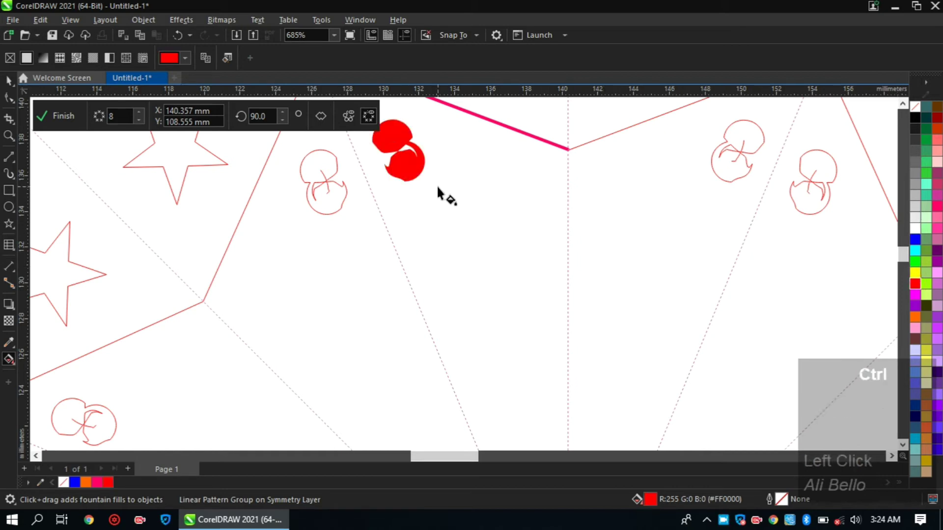
key("space")
left_click_drag(400, 139, 459, 284)
right_click(484, 178)
right_click(459, 285)
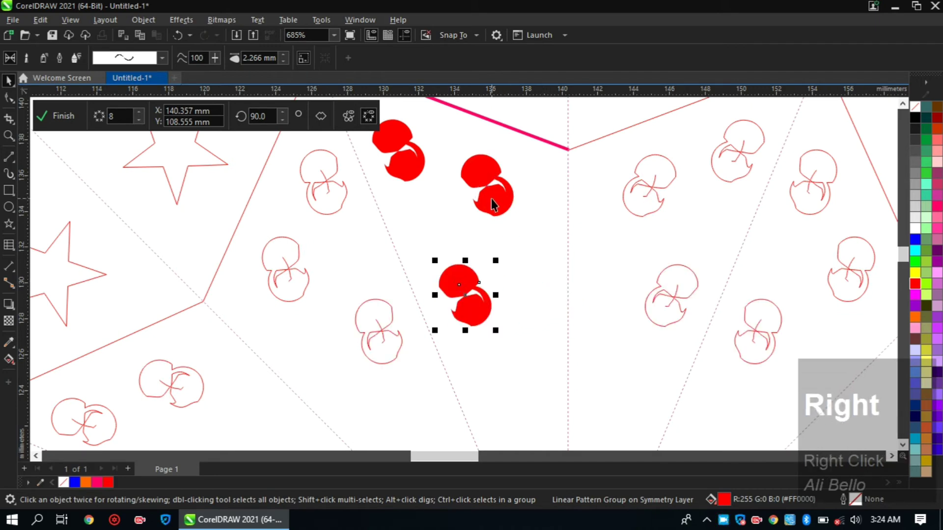
Step: Fill the upper artistic stroke nearest the vertical symmetry line with blue and place a blue copy below the lowest stroke
left_click_drag(492, 199, 496, 211)
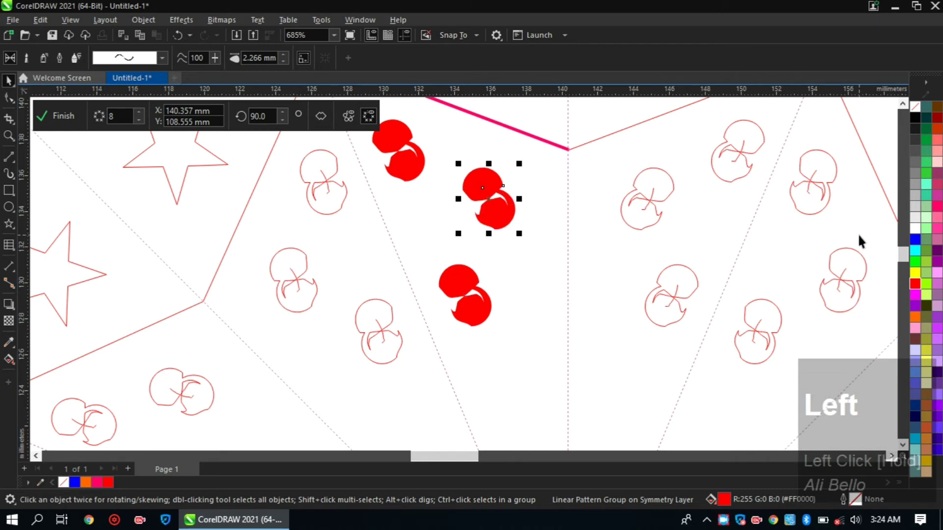
left_click(915, 240)
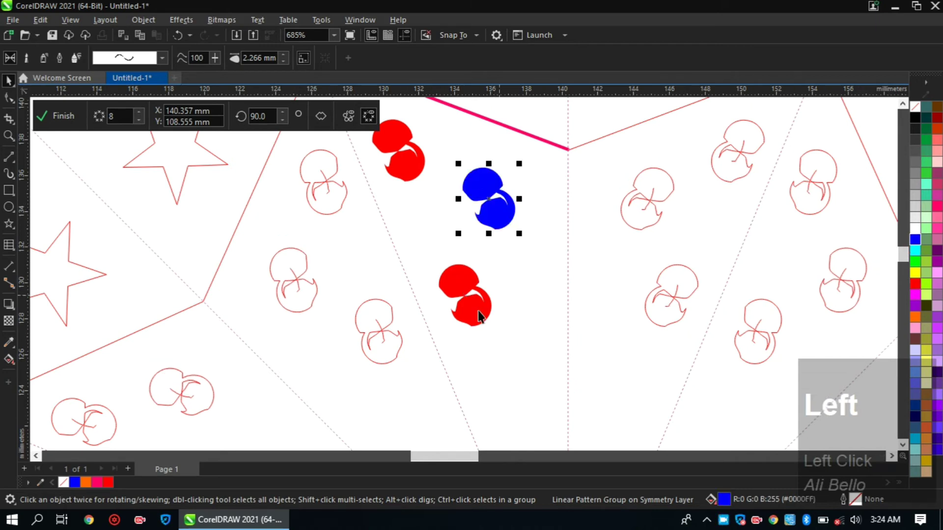
left_click_drag(468, 315, 529, 387)
right_click(529, 387)
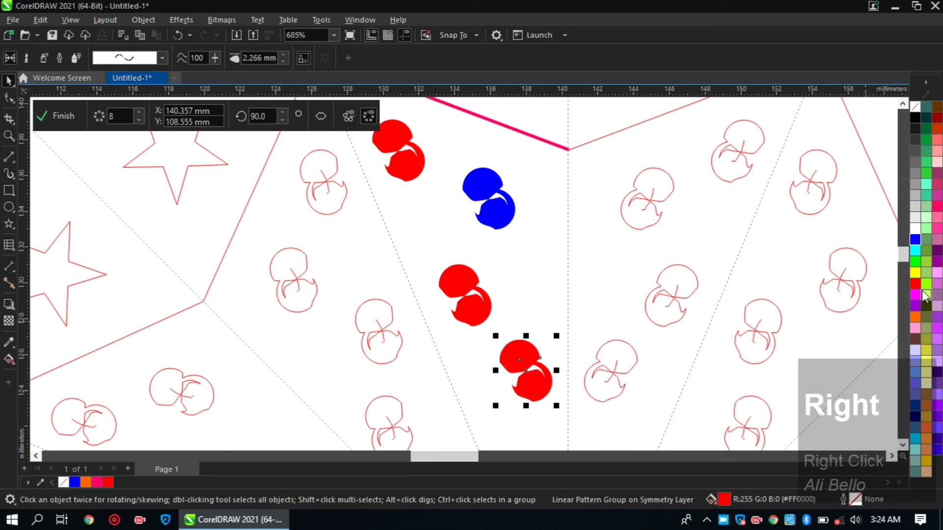
left_click(916, 239)
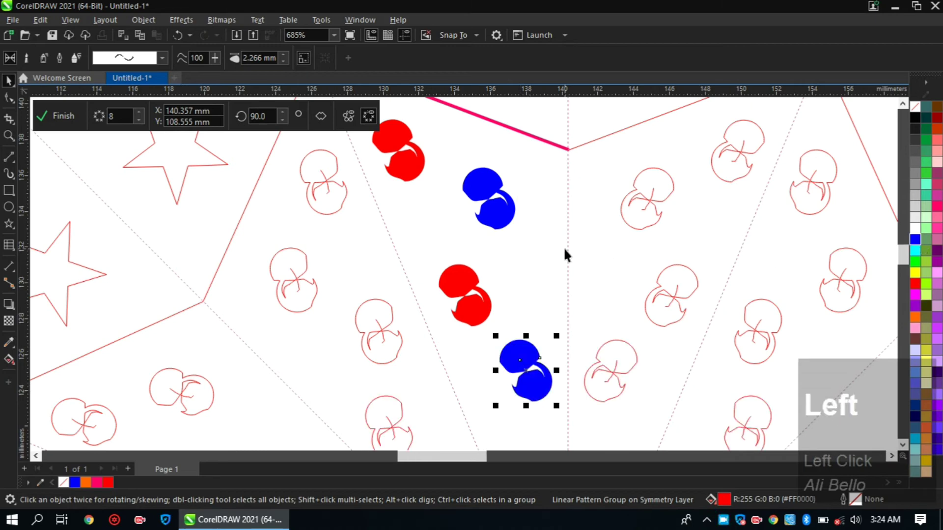
Step: Draw 0.5 pt black straight lines zigzagging between the small strokes, from the pink line down the wedge toward the central circle
scroll(564, 246, "down", 4)
scroll(565, 249, "down", 1)
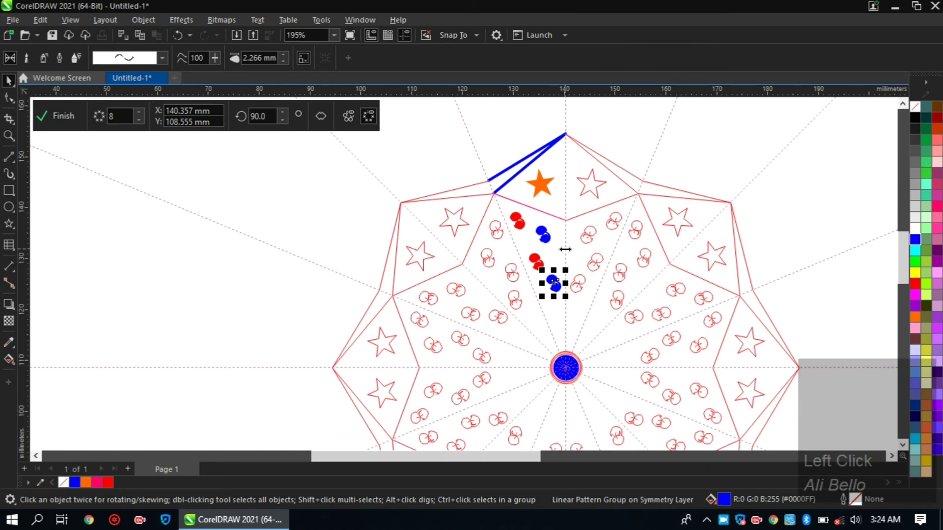
key("alt+Down")
key("alt+Down")
key("alt+Down")
key("alt+Right")
key("alt+Right")
key("alt+Right")
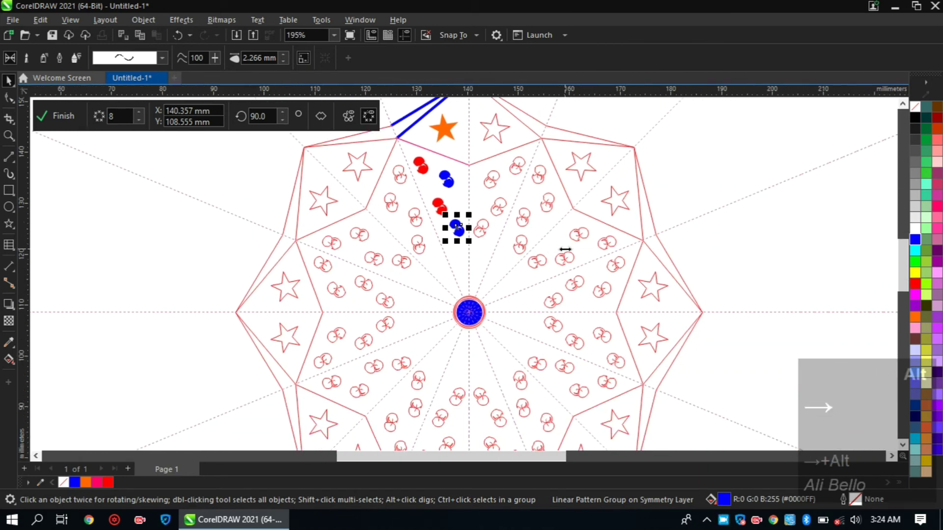
key("alt+Right")
key("alt+Right")
key("alt+Up")
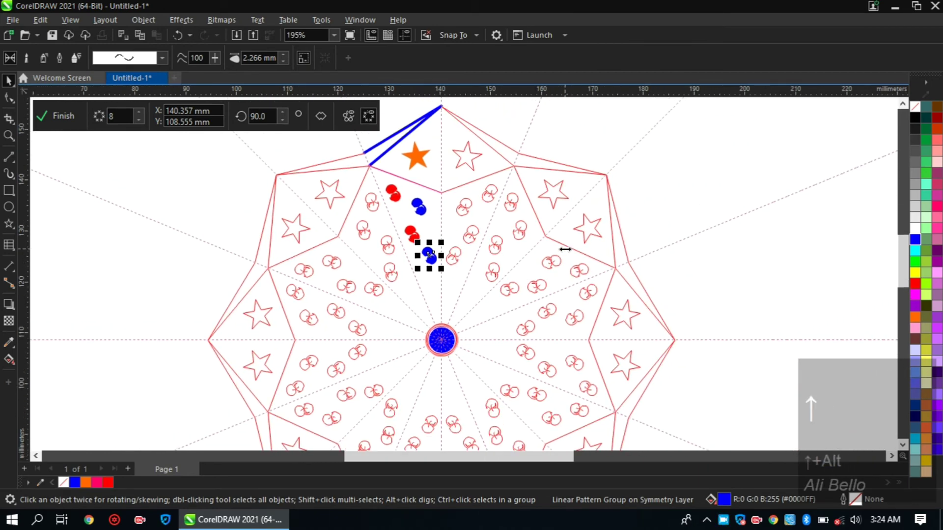
scroll(428, 257, "down", 1)
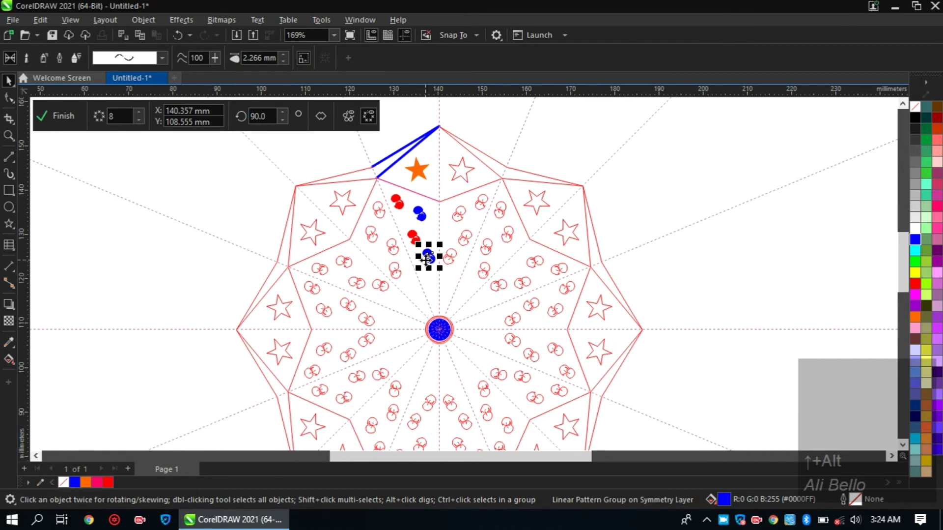
scroll(427, 260, "up", 1)
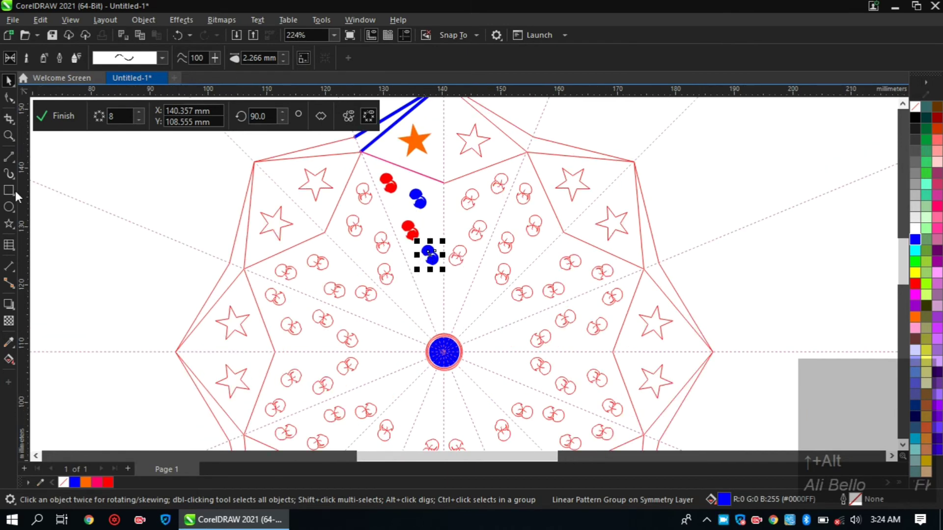
left_click(9, 156)
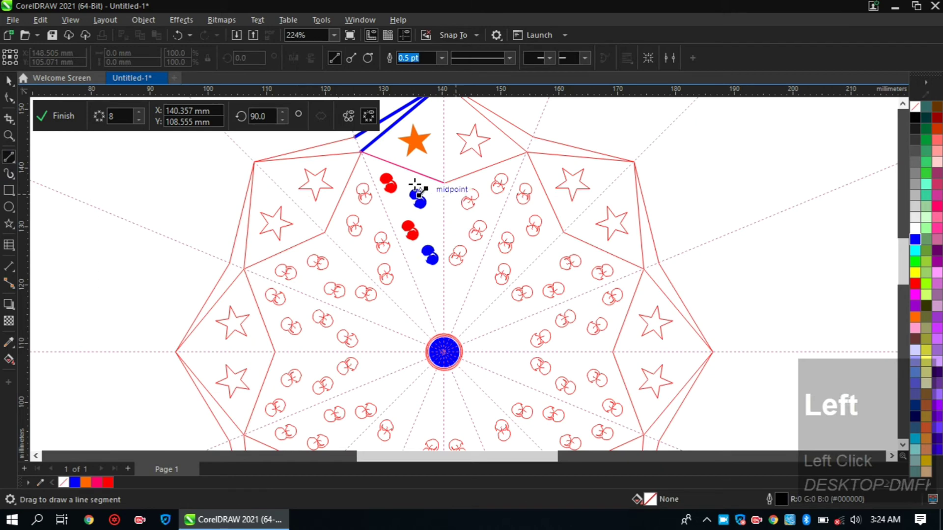
mouse_move(409, 171)
left_mouse_down()
mouse_move(391, 223)
mouse_move(444, 224)
mouse_move(410, 260)
mouse_move(414, 247)
mouse_move(444, 298)
mouse_move(421, 305)
mouse_move(421, 296)
left_mouse_up()
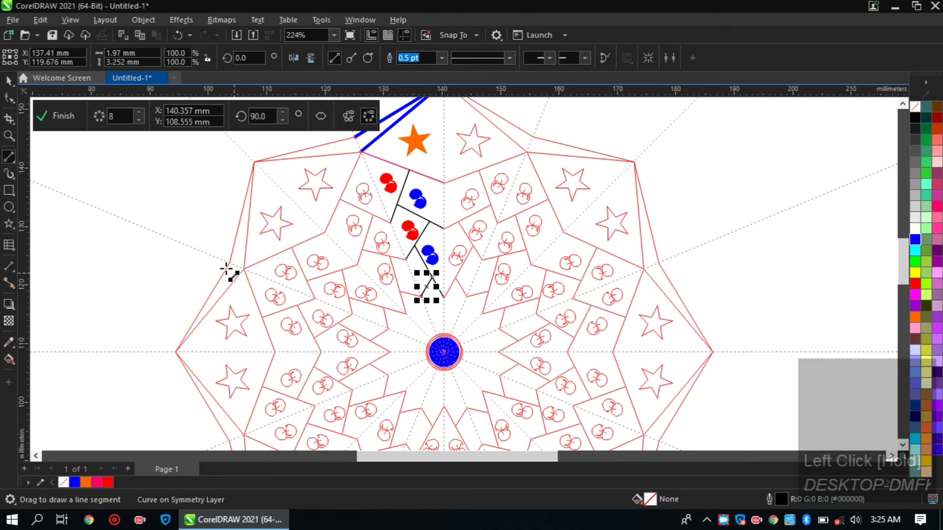
left_click(9, 82)
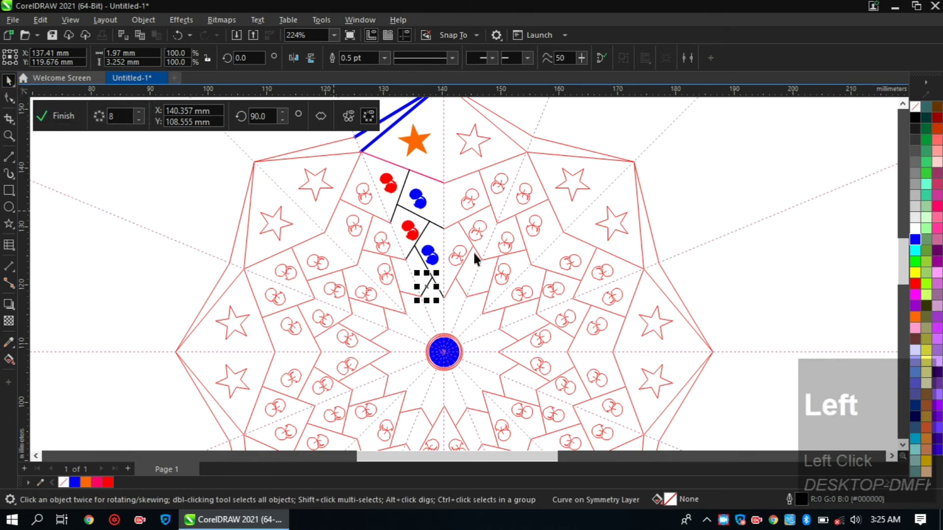
left_click(421, 258, "ctrl")
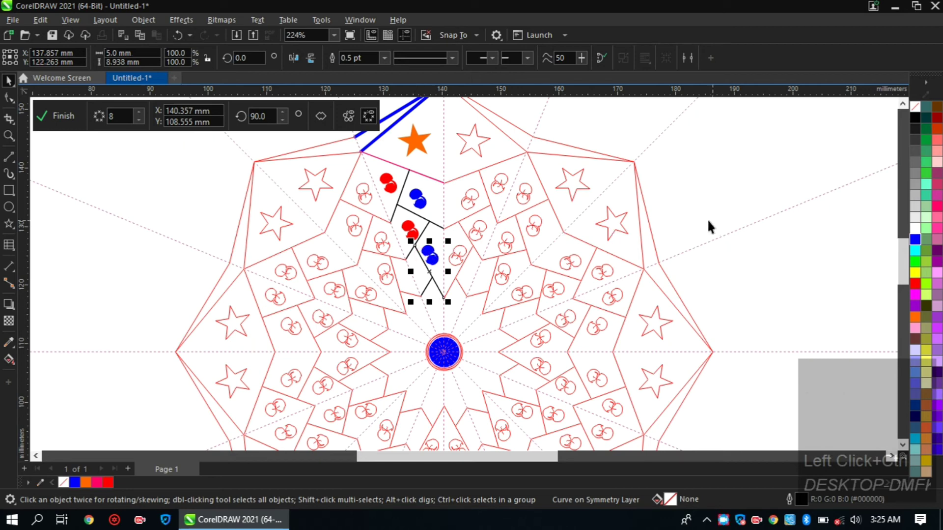
left_click(447, 161)
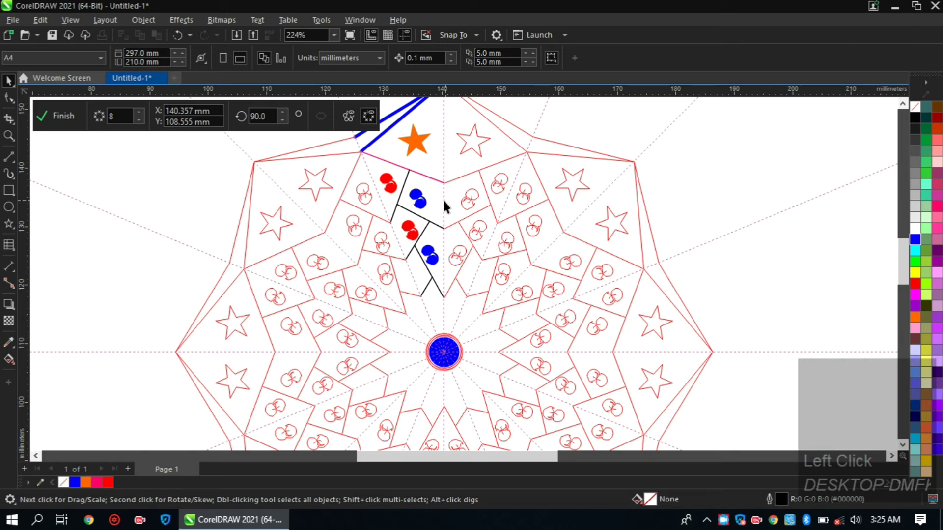
Step: Draw a tilted 3-point rectangle spanning about 8 by 5.9 mm around the upper blue stroke, just below the pink line
left_click(13, 195)
left_click(34, 194)
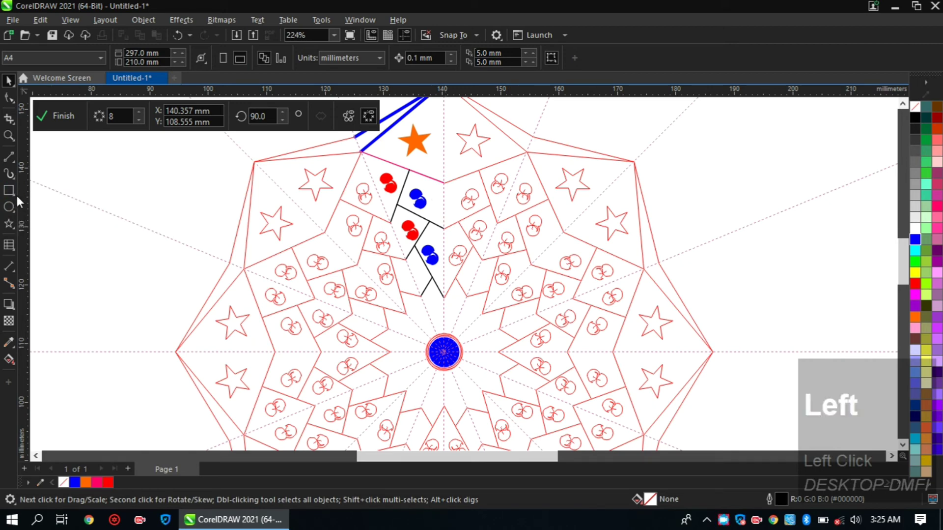
left_click(13, 192)
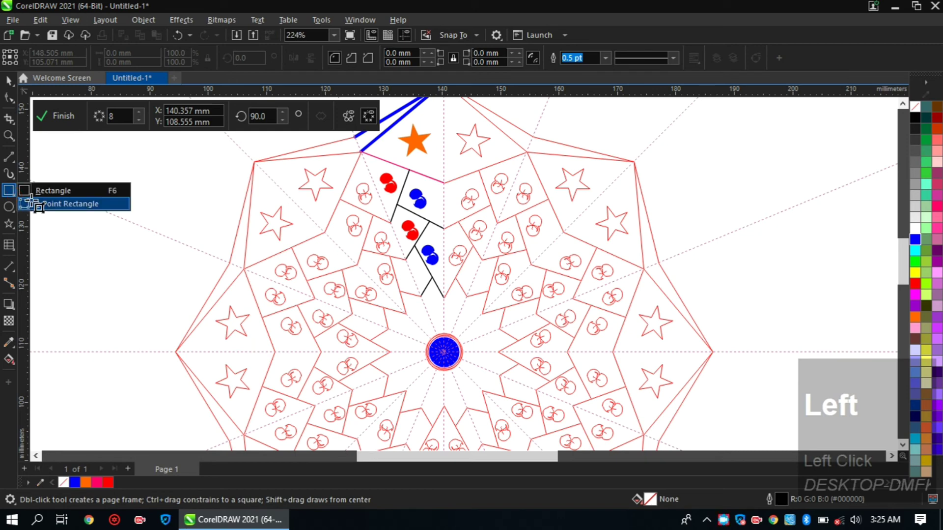
left_click(31, 202)
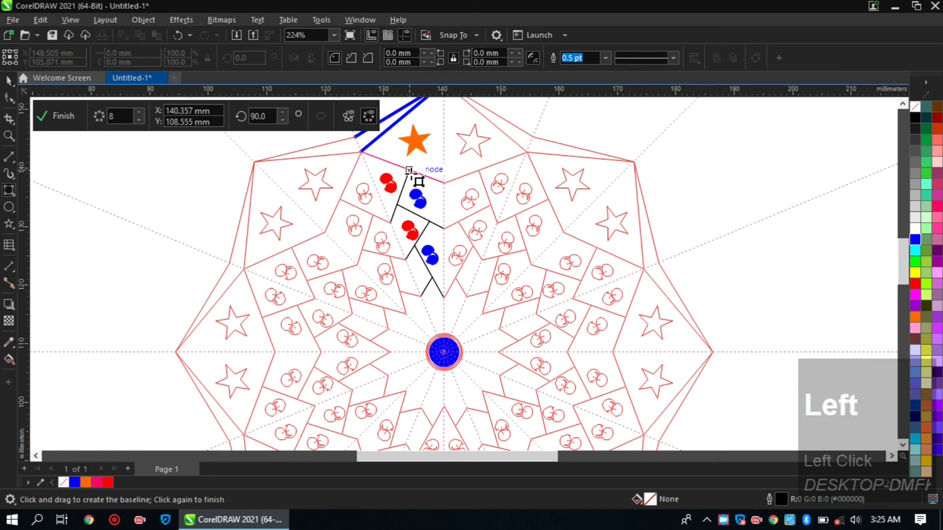
left_click_drag(409, 169, 448, 209)
left_click(417, 199)
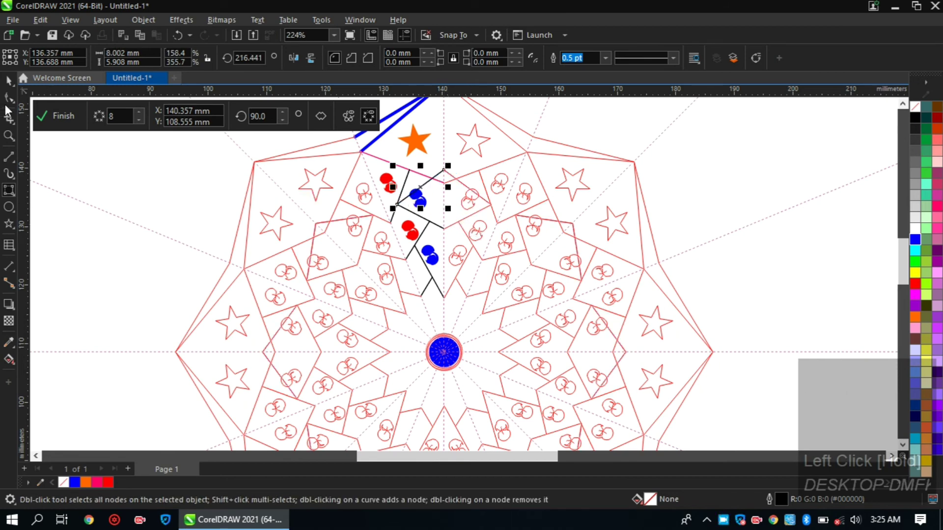
left_click(8, 80)
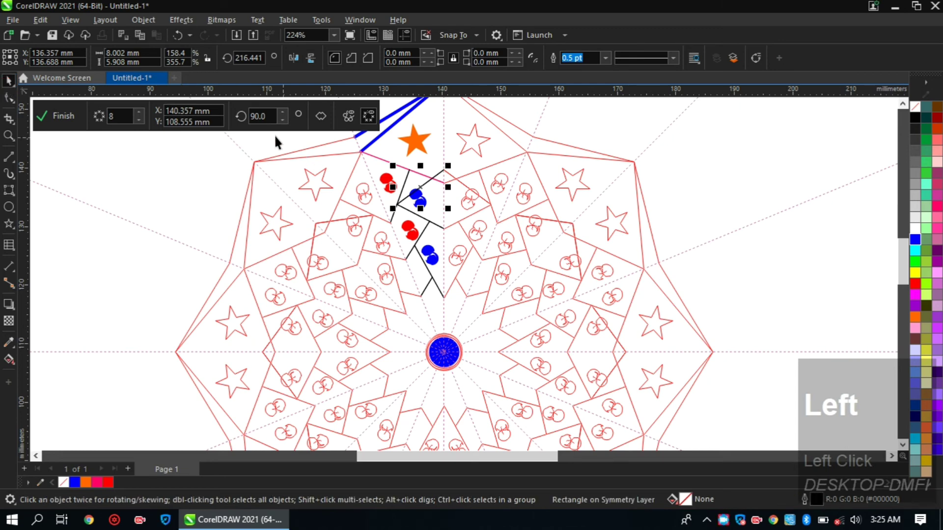
Step: Finish editing the symmetry and view the complete pattern
left_click(73, 117)
scroll(328, 219, "down", 3)
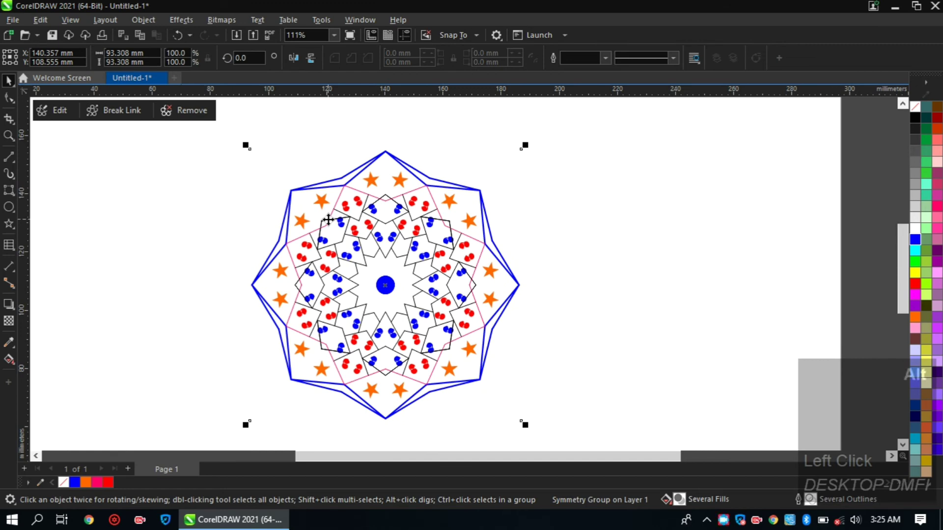
scroll(328, 219, "down", 3)
scroll(328, 219, "up", 2)
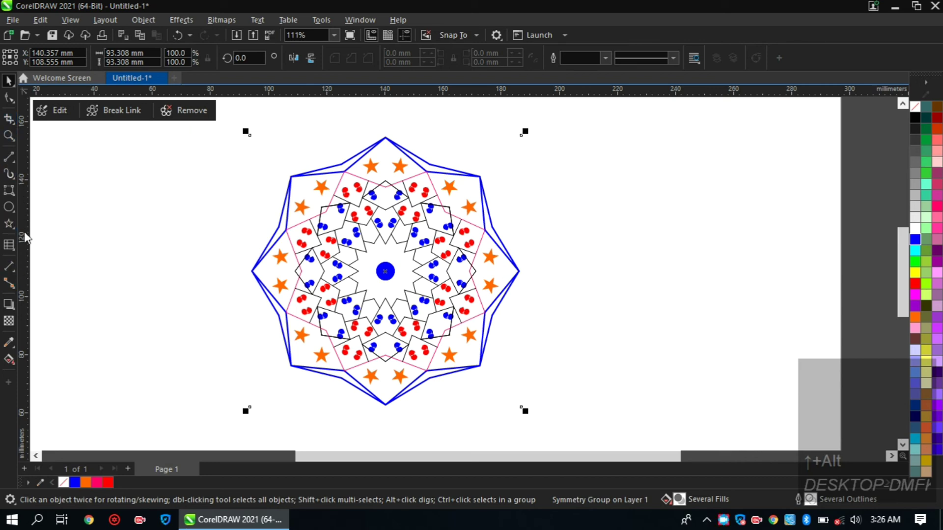
Step: Draw a rectangle of about 99.3 by 96.9 mm over the whole pattern and fill it with cyan
left_click(14, 199)
left_click(45, 190)
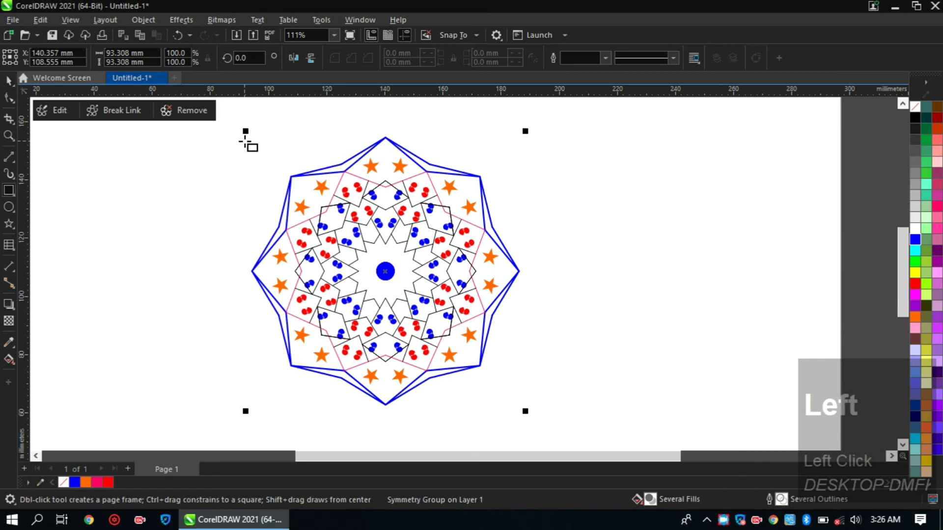
mouse_move(240, 131)
left_mouse_down()
mouse_move(518, 296)
mouse_move(525, 361)
mouse_move(544, 409)
mouse_move(529, 413)
left_mouse_up()
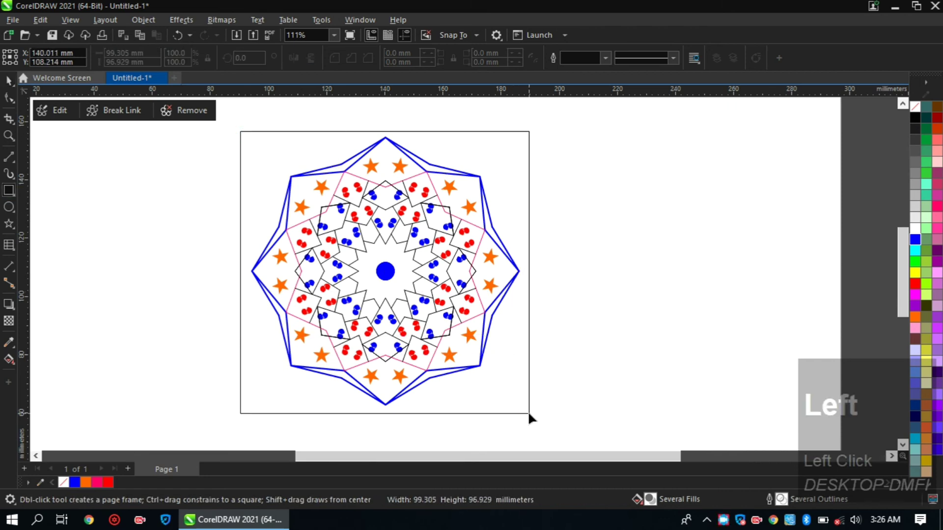
left_click(915, 248)
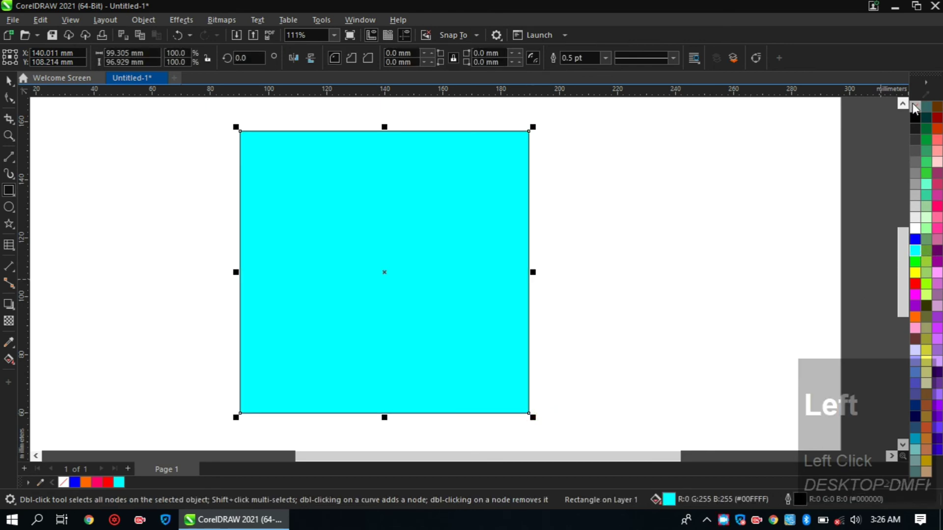
Step: Remove the cyan rectangle's outline and send it behind the symmetrical pattern
right_click(915, 109)
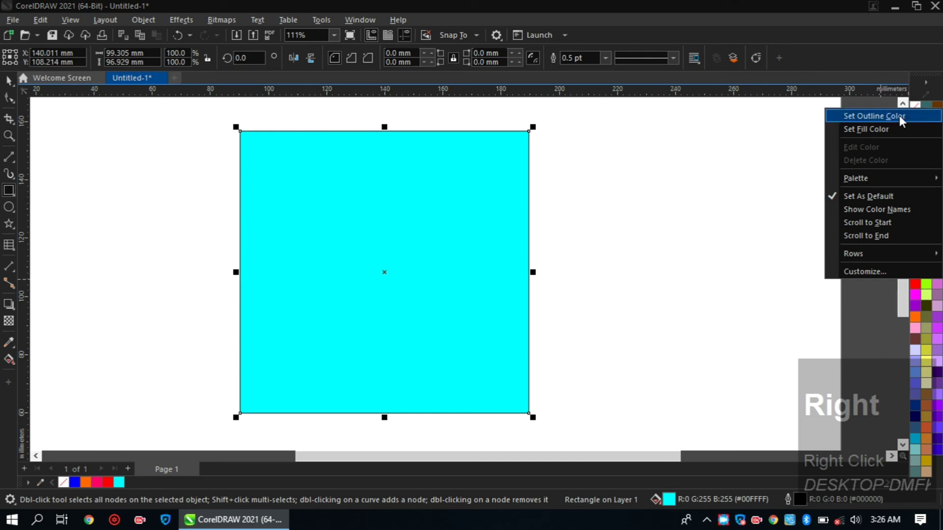
left_click(897, 116)
key("ctrl+Page_Down")
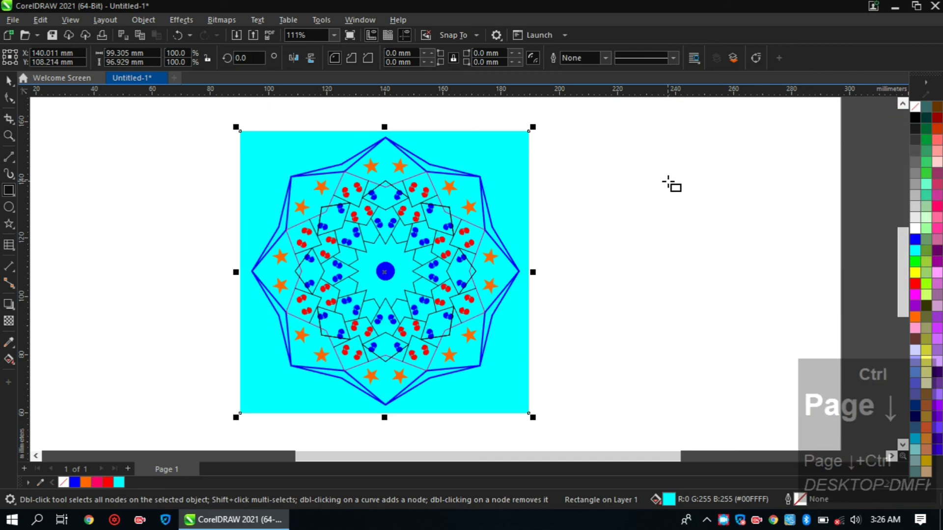
key("space")
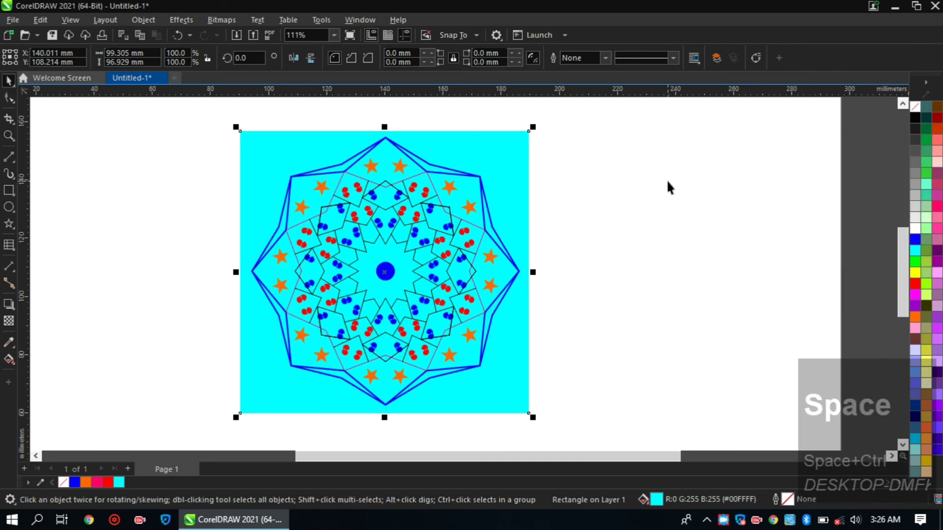
left_click(513, 174)
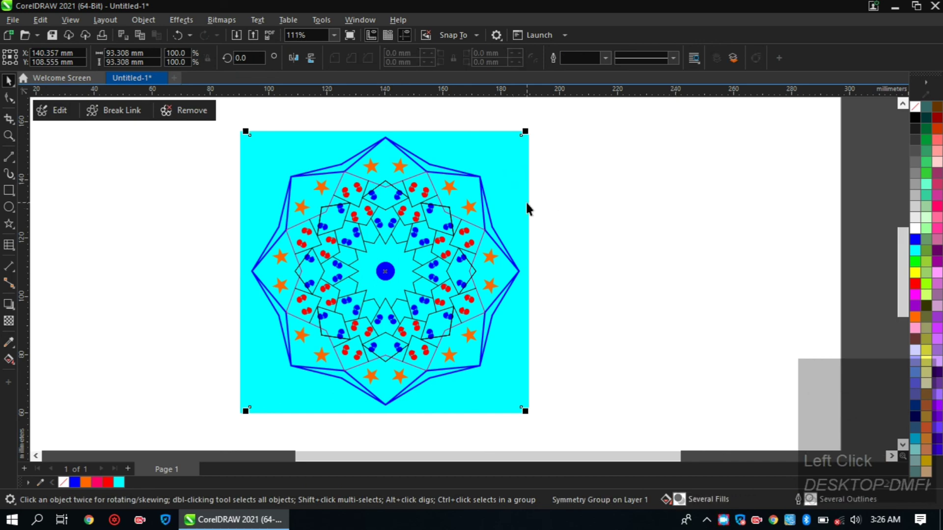
Step: Duplicate the pattern with its cyan background horizontally to the right, centring the copy at about X 248.8 mm
scroll(528, 209, "down", 3)
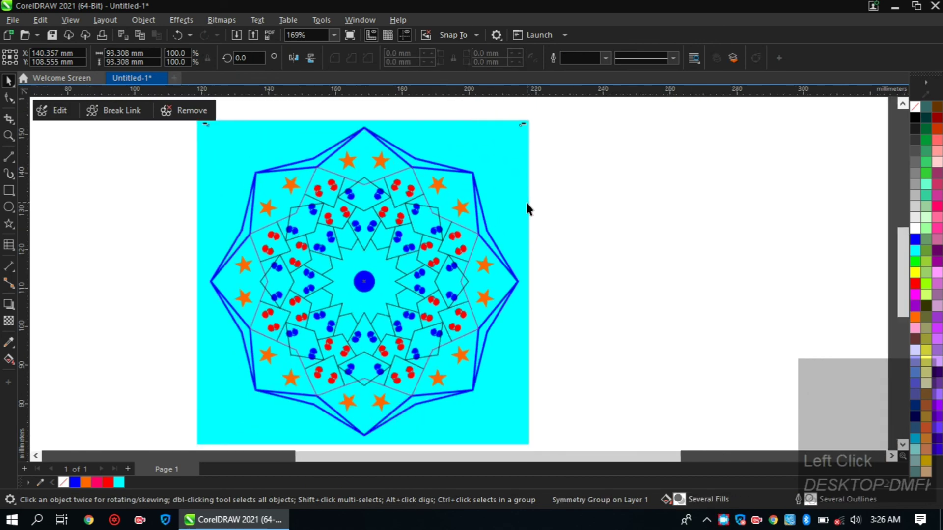
left_click_drag(301, 155, 571, 374)
left_click(248, 207)
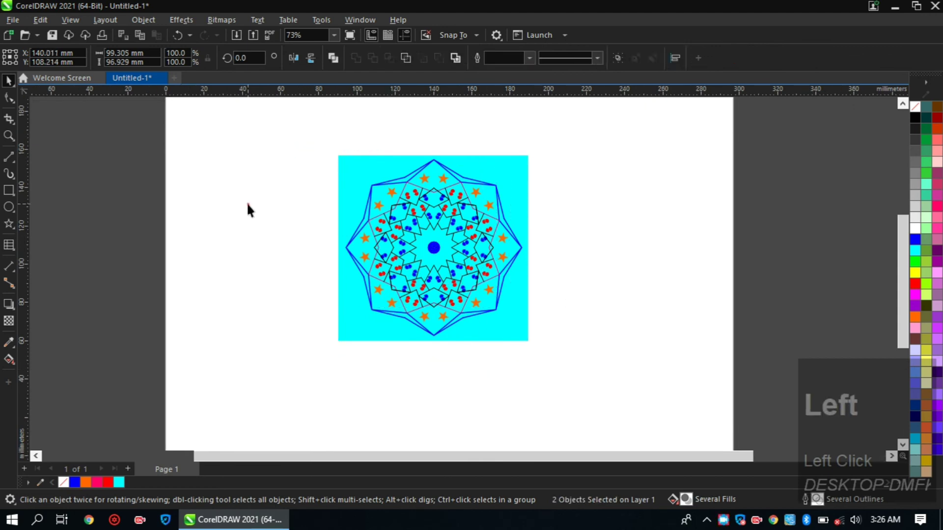
key("ctrl+a")
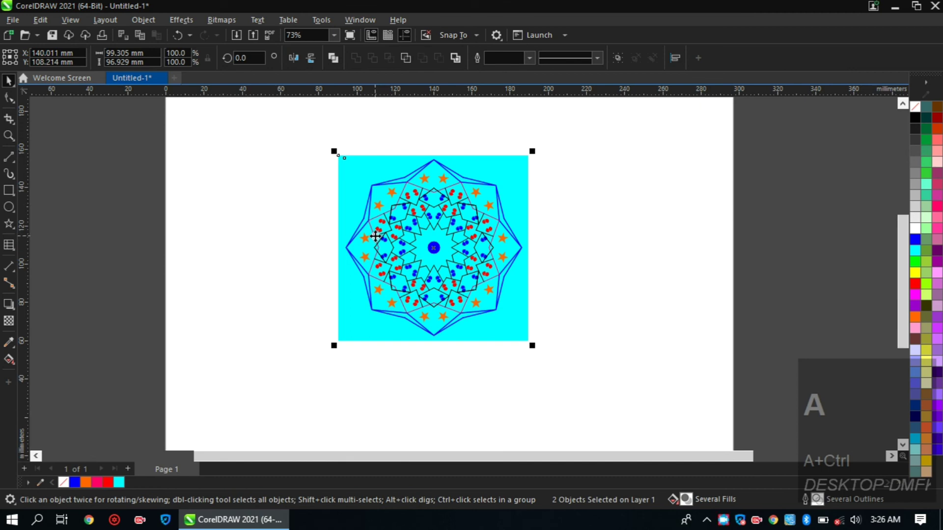
left_click(14, 82)
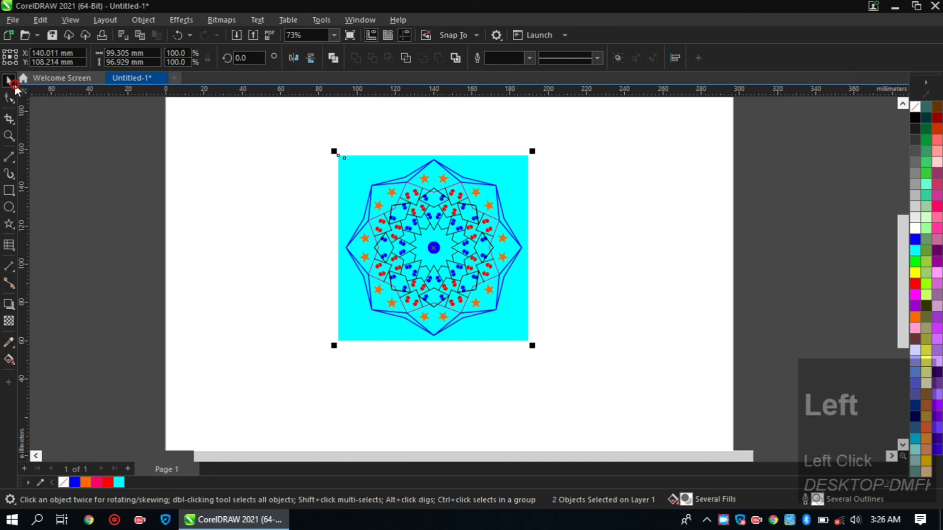
left_click(326, 193)
key("ctrl+a")
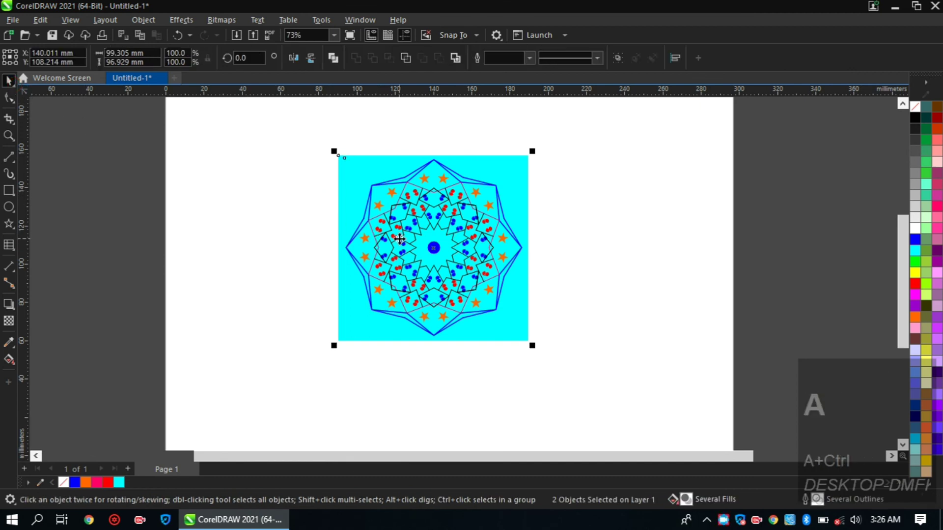
left_click_drag(398, 241, 609, 246)
right_click(607, 247, "ctrl")
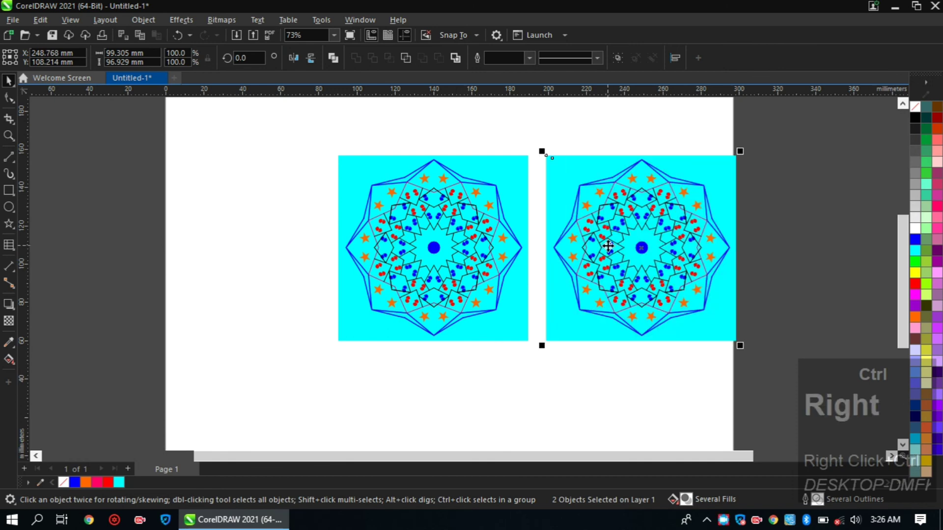
Step: Try blue and cyan fills on the copied pattern's background rectangle and settle on green
left_click(633, 364)
left_click(569, 339)
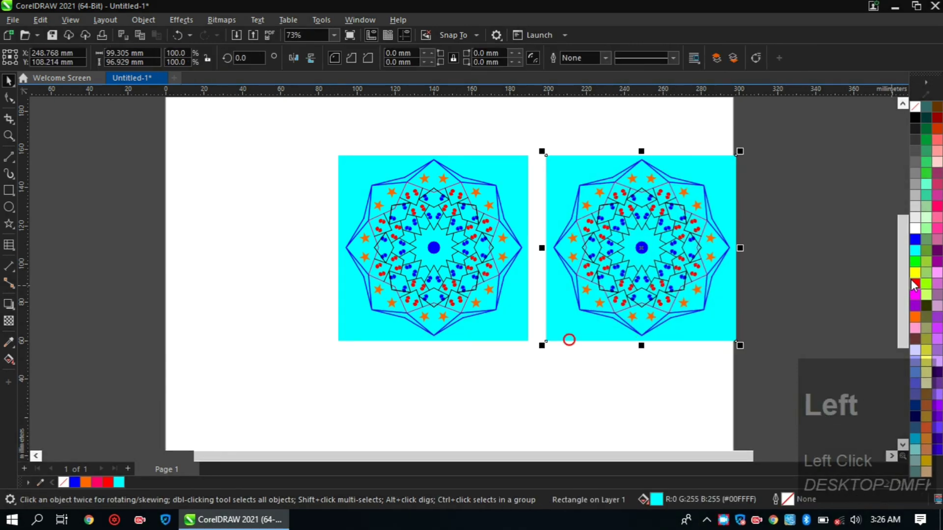
left_click(916, 240)
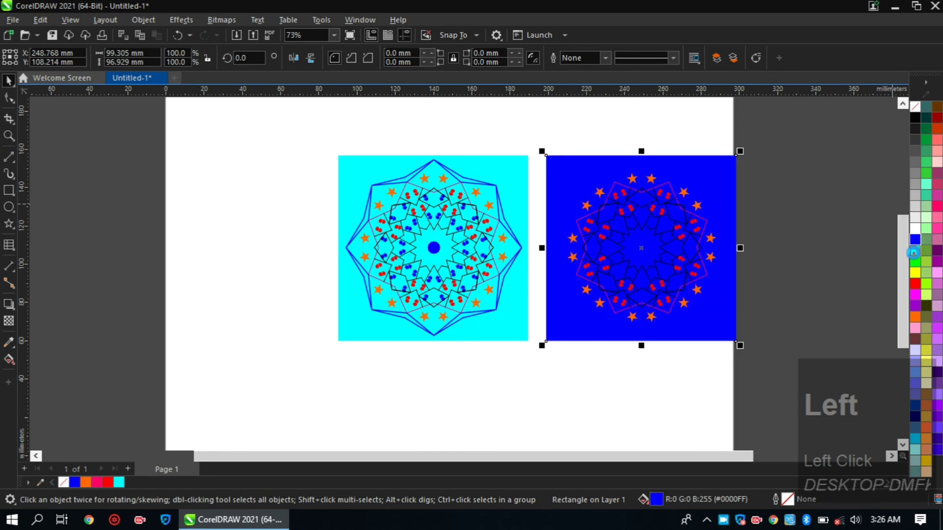
left_click(916, 250)
left_click(916, 261)
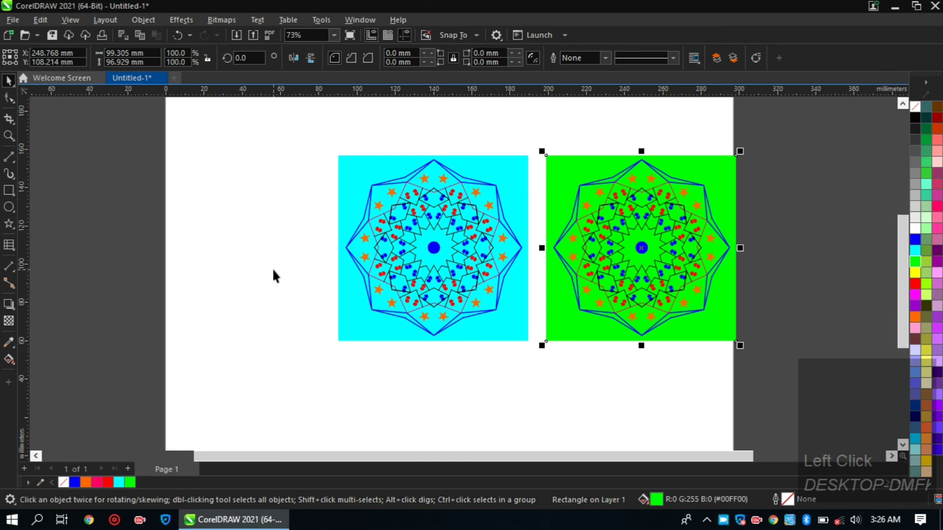
Step: Select both patterns together with their background rectangles
left_click_drag(301, 145, 743, 361)
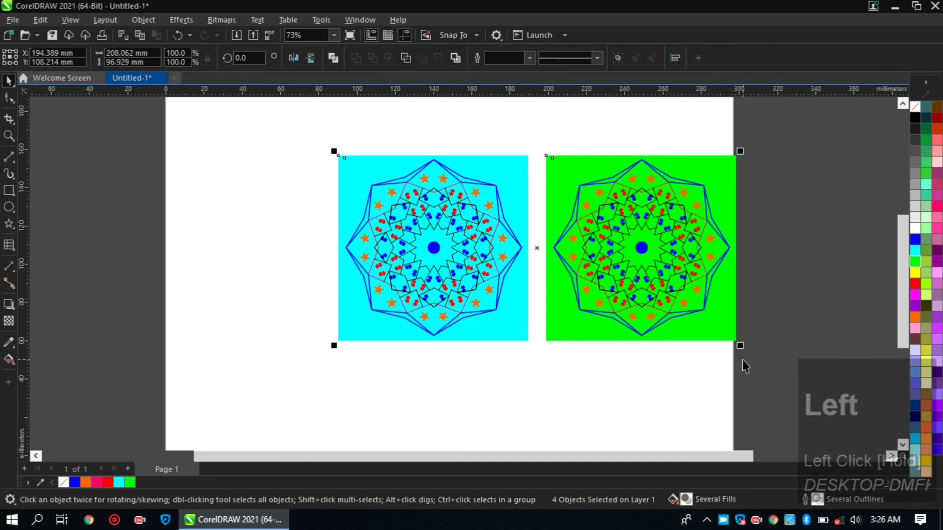